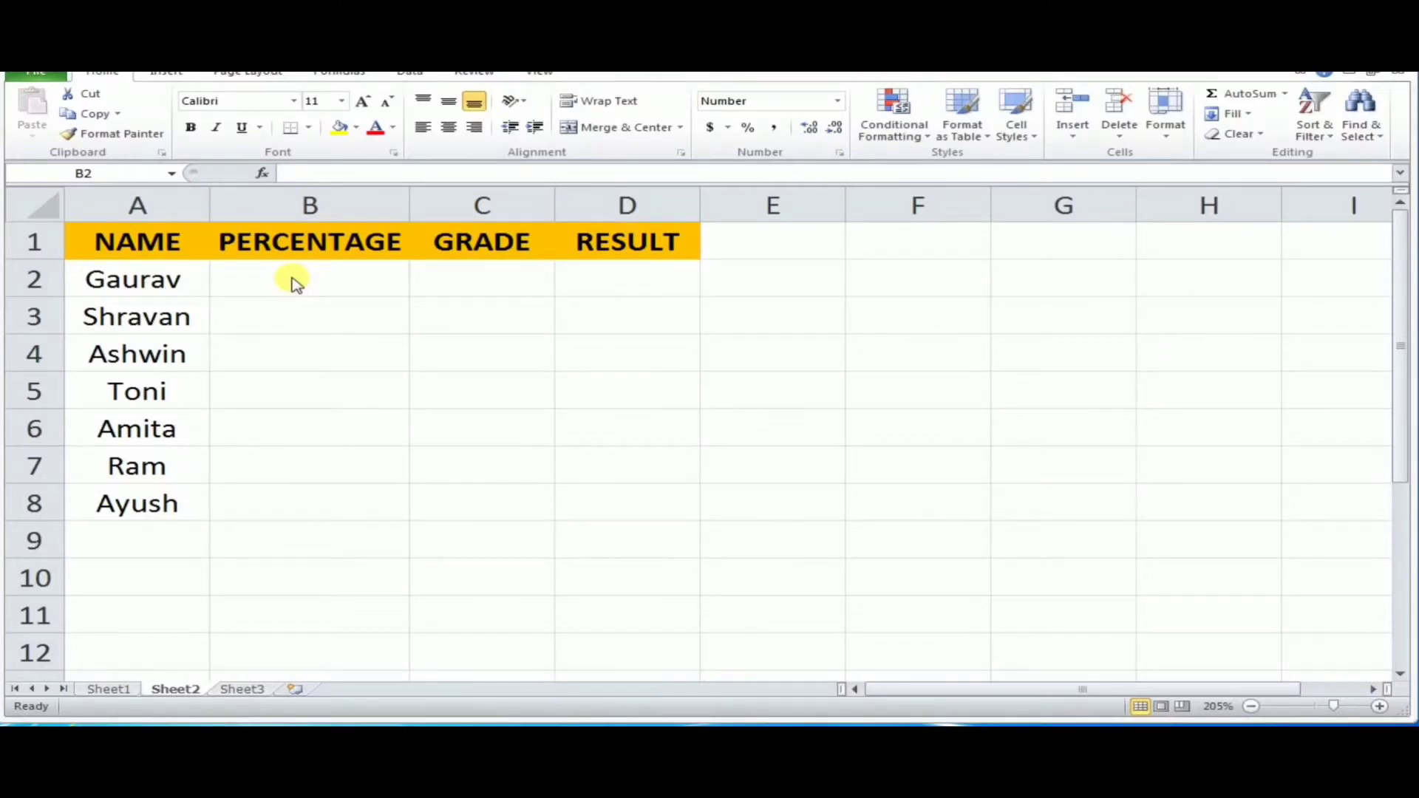
# Begin a VLOOKUP formula in cell B2 under PERCENTAGE, using the whole of column A as the lookup value
pyautogui.click(296, 283)
pyautogui.write('=')
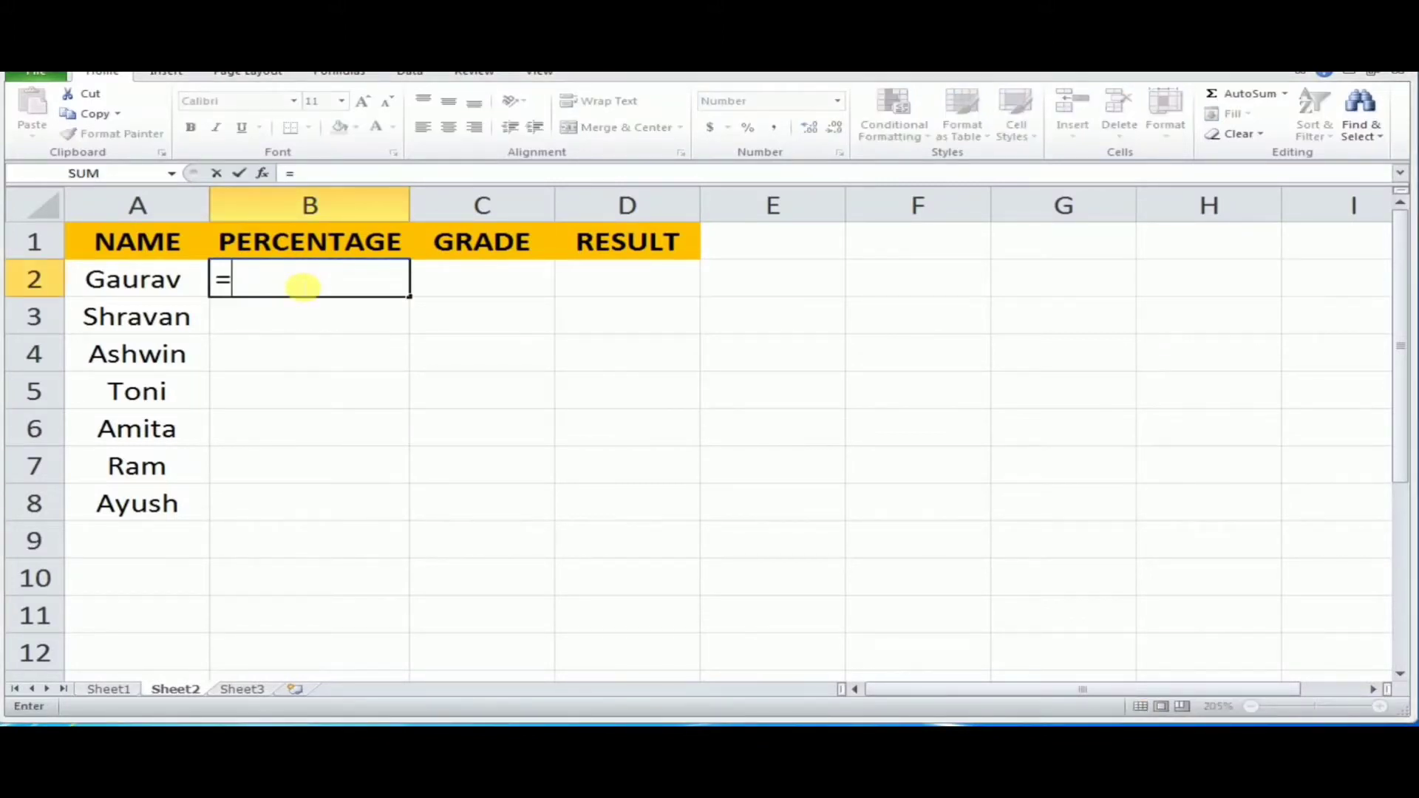
pyautogui.write('VL')
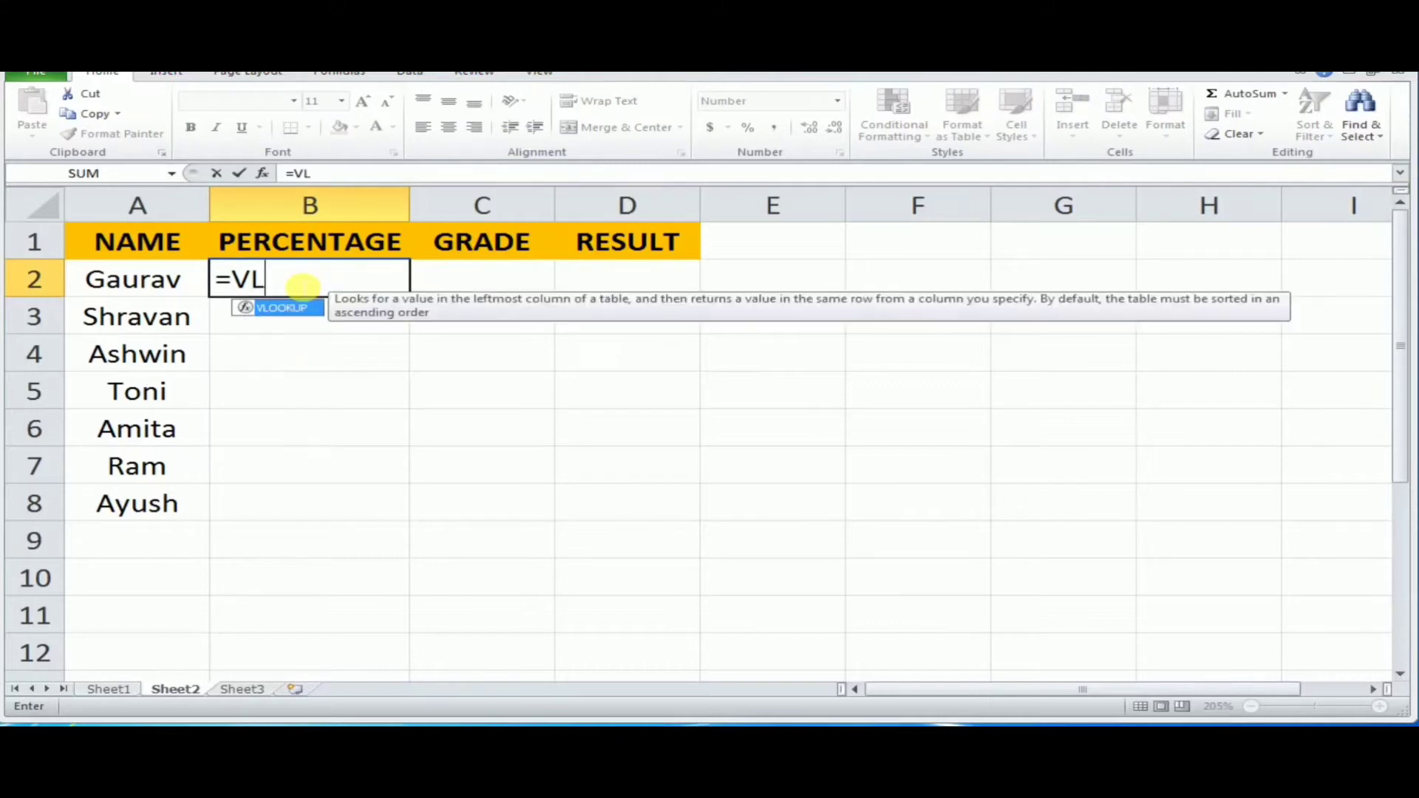
pyautogui.write('OOKUP')
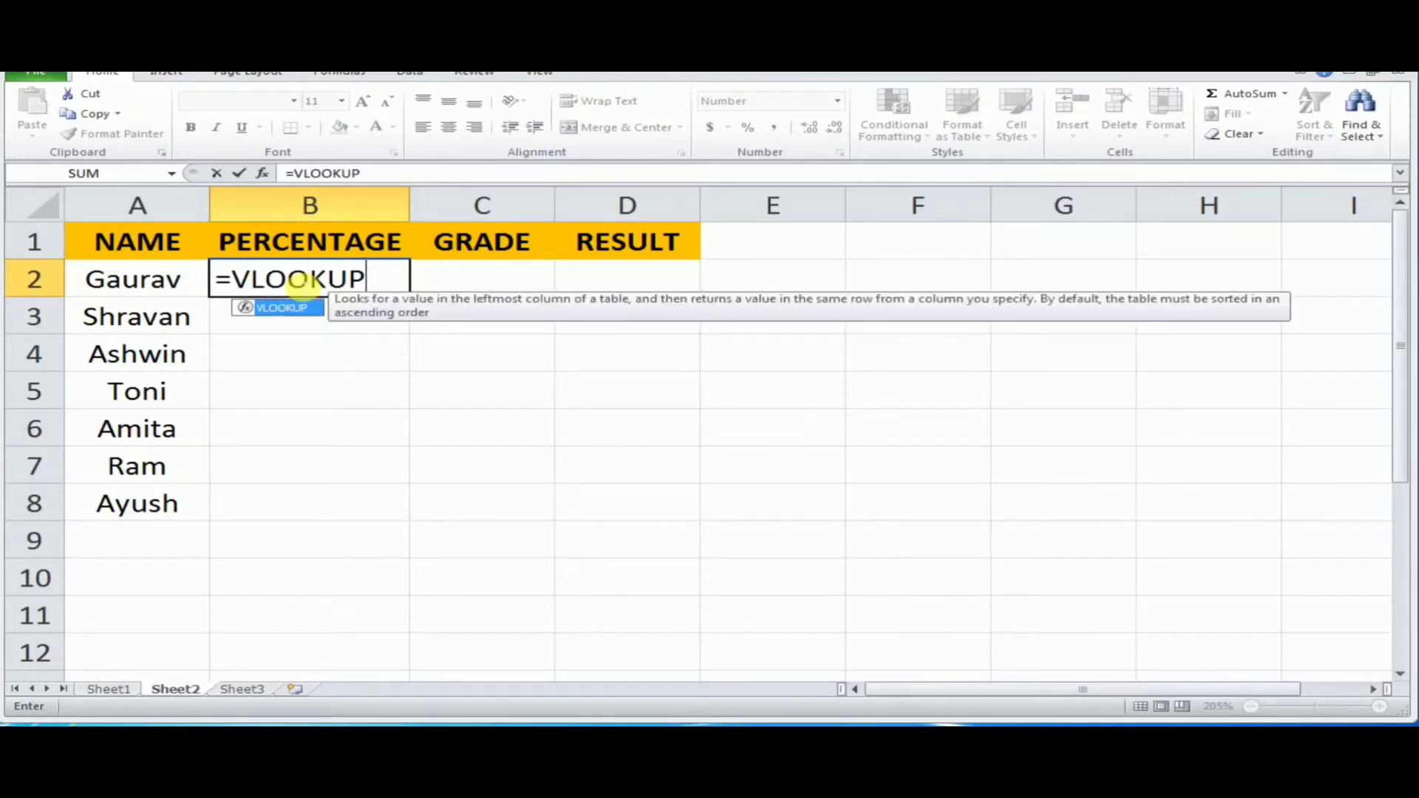
pyautogui.write('(')
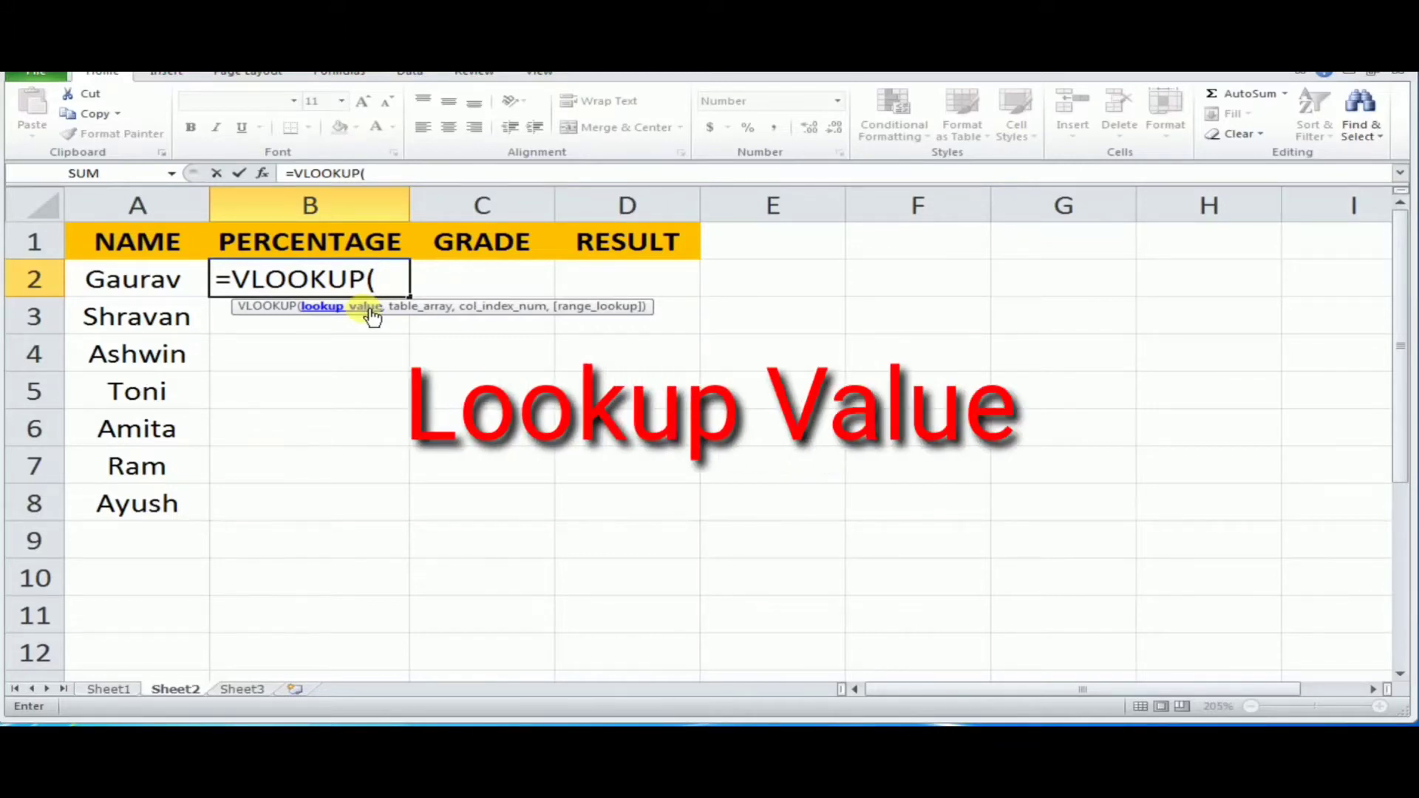
pyautogui.click(148, 215)
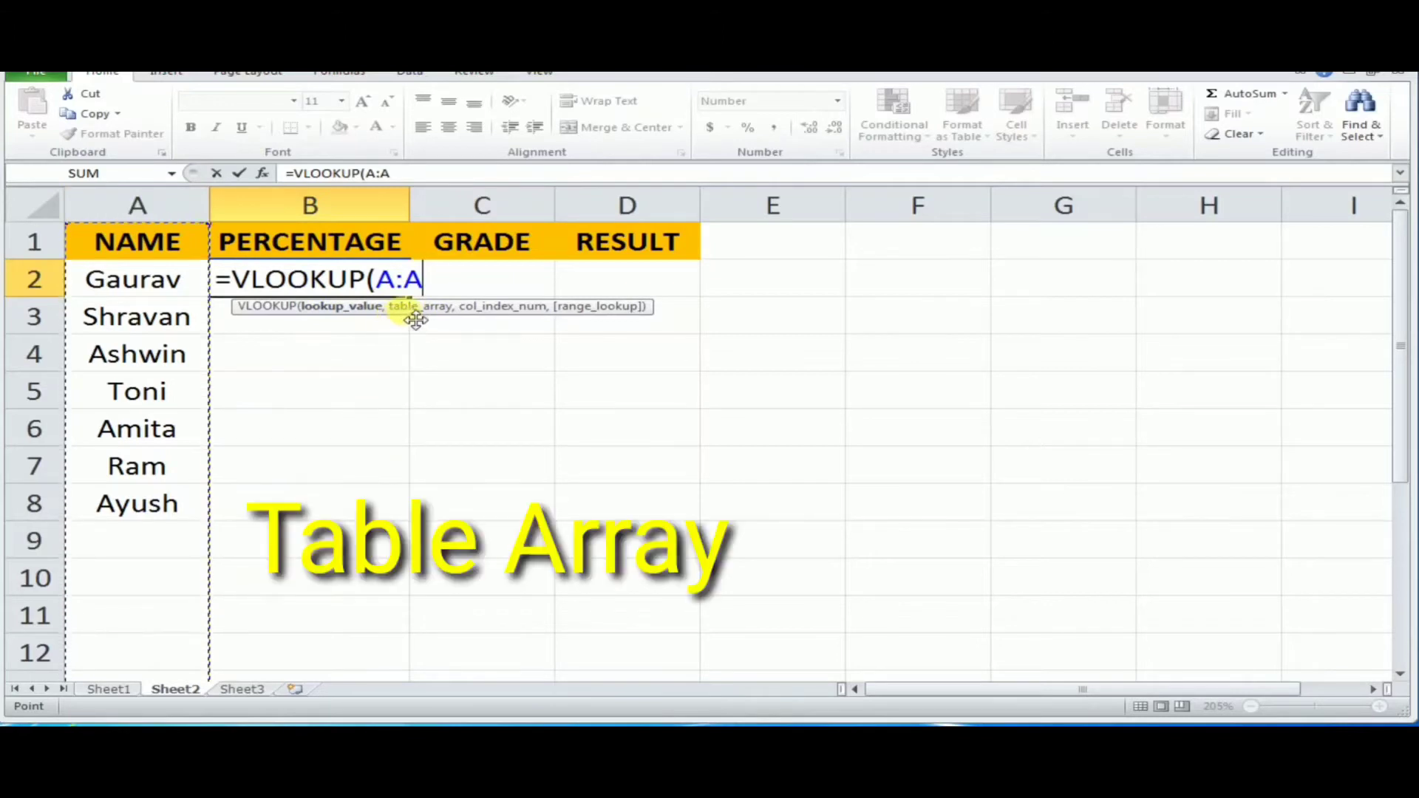
pyautogui.write(',')
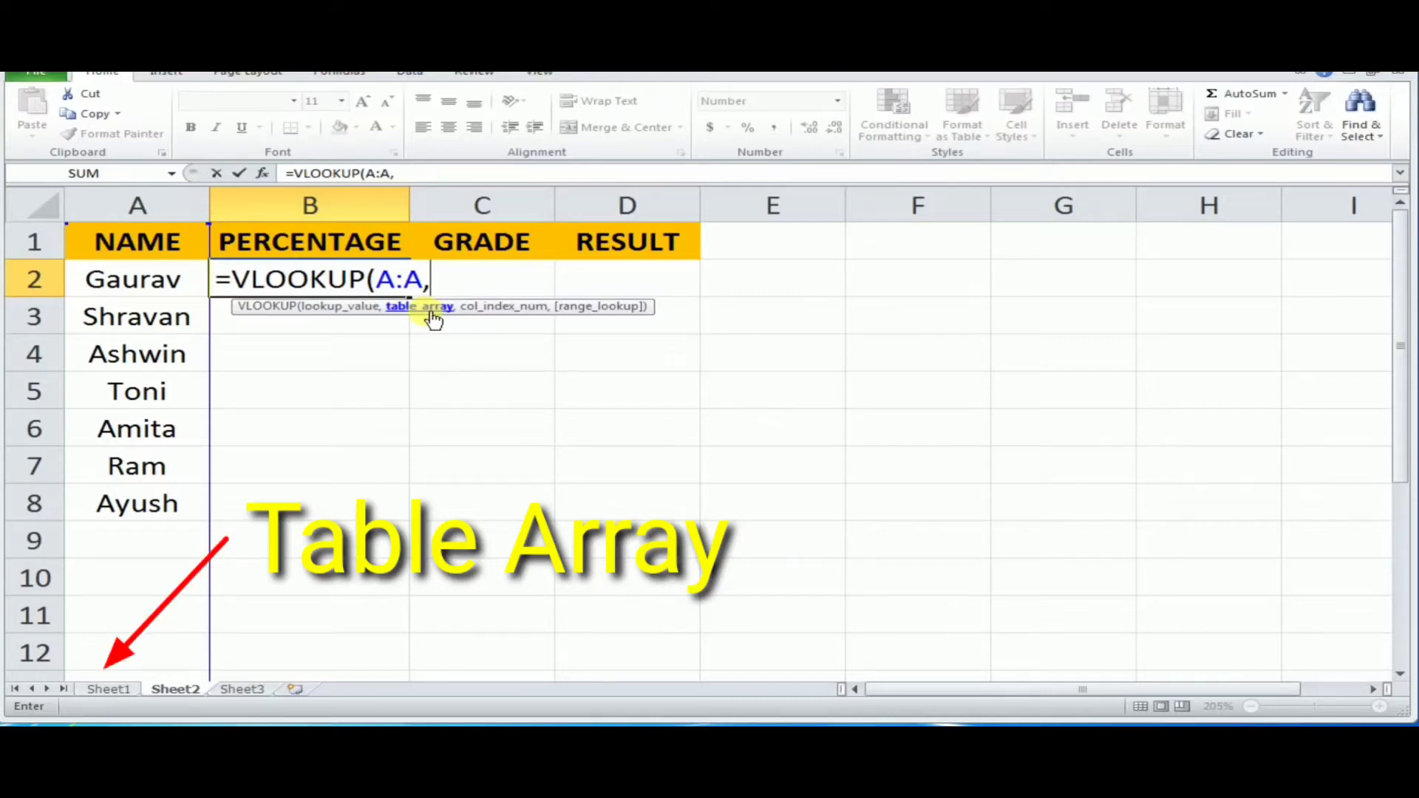
# Complete the percentage VLOOKUP with table array Sheet1!B:K, column index 10 and range lookup 0
pyautogui.click(108, 689)
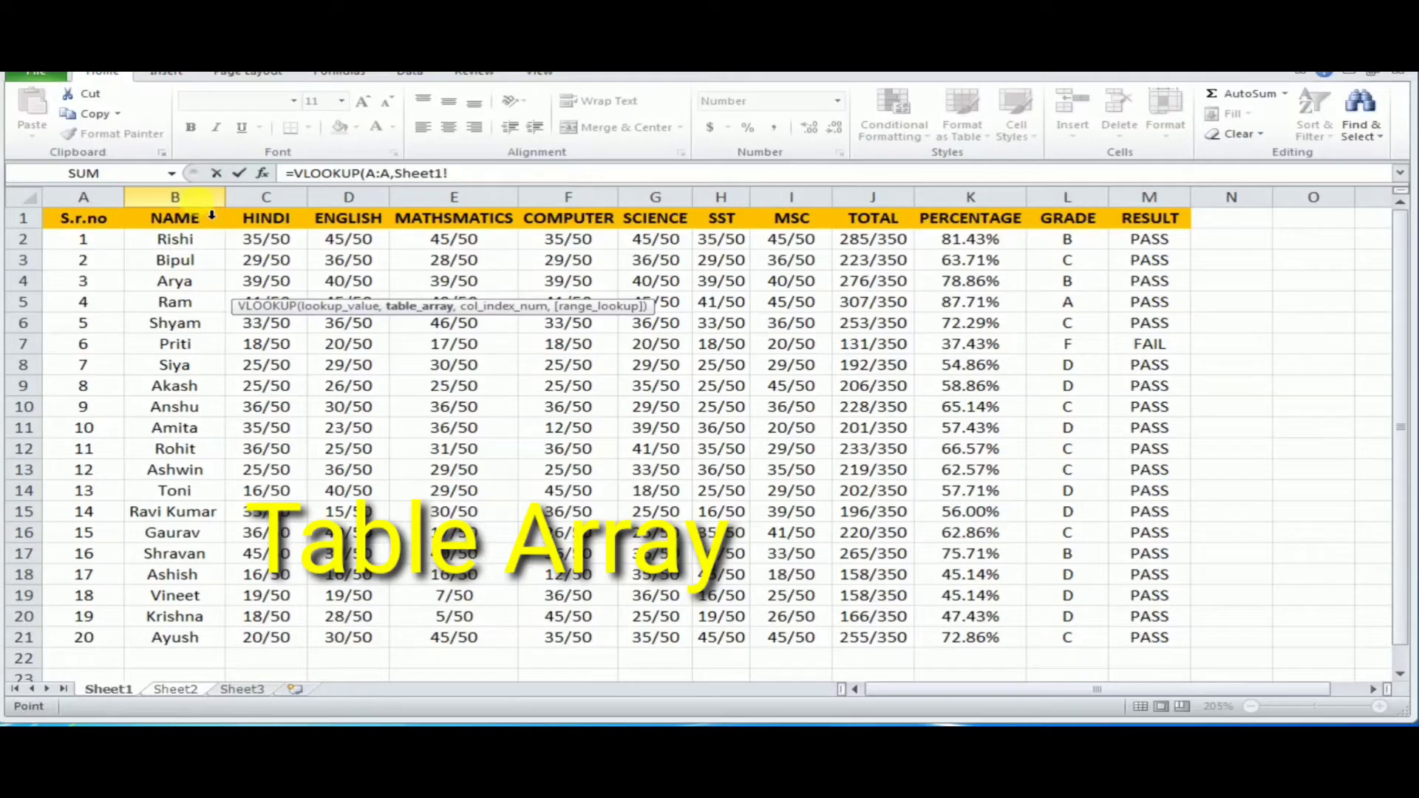
pyautogui.click(211, 214)
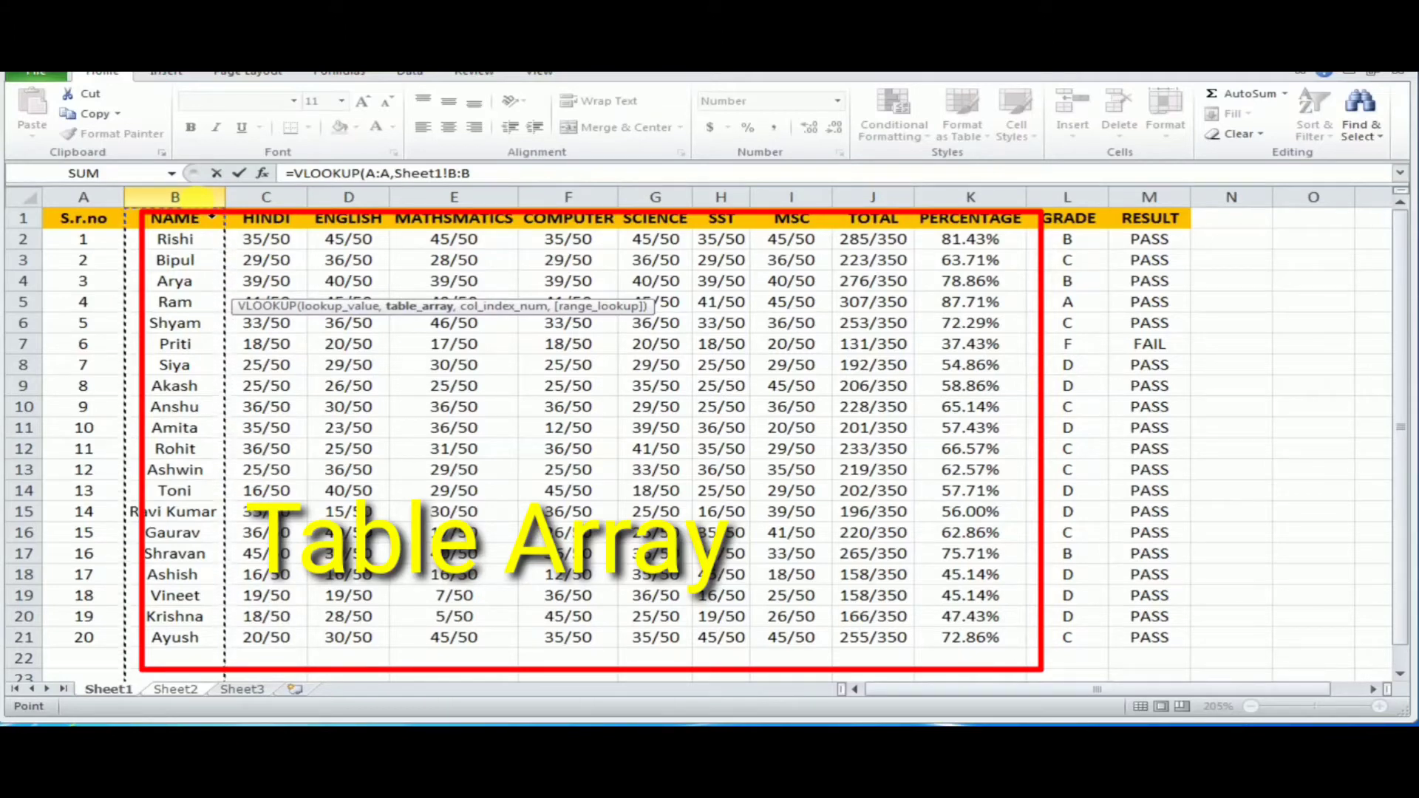
pyautogui.moveTo(175, 196); pyautogui.dragTo(1027, 196)
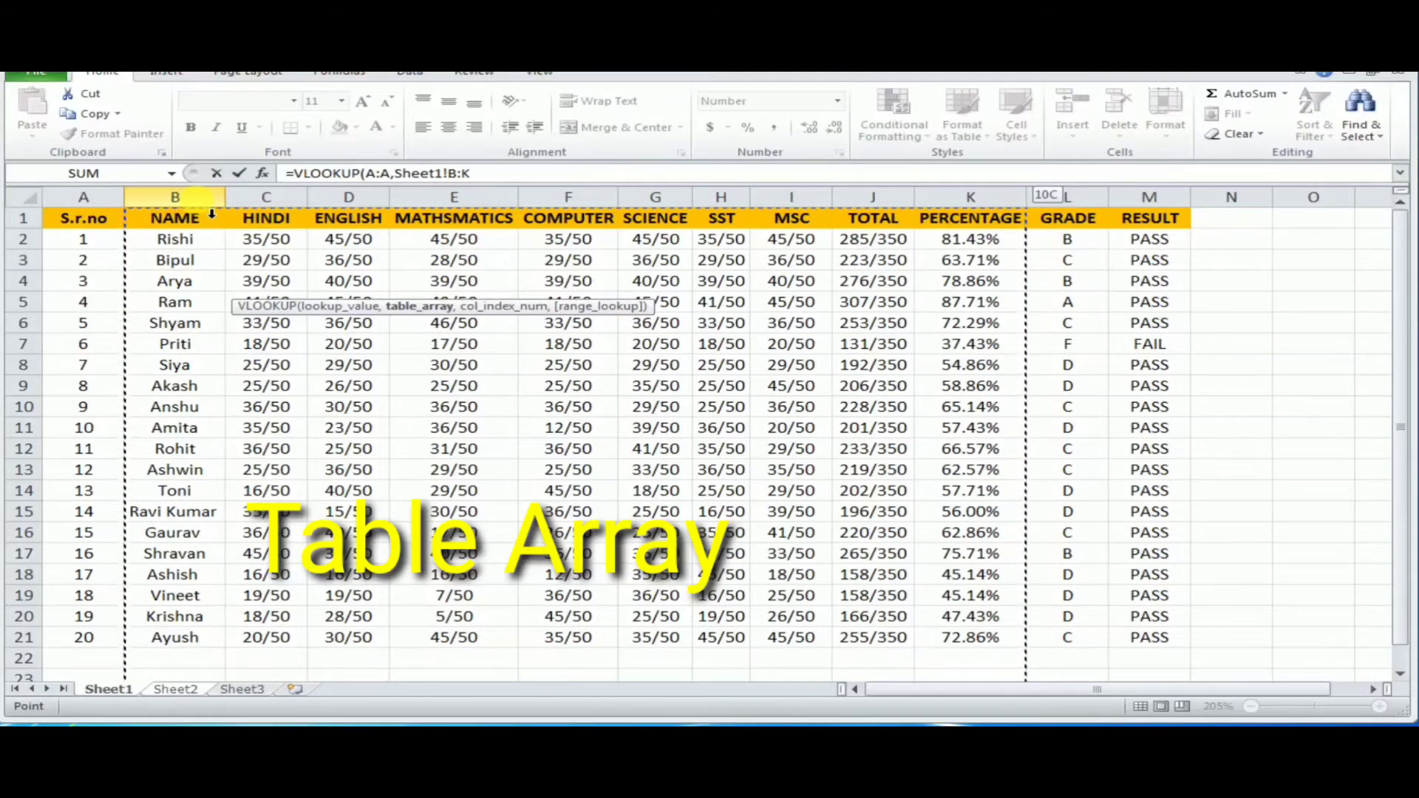
pyautogui.write(',1')
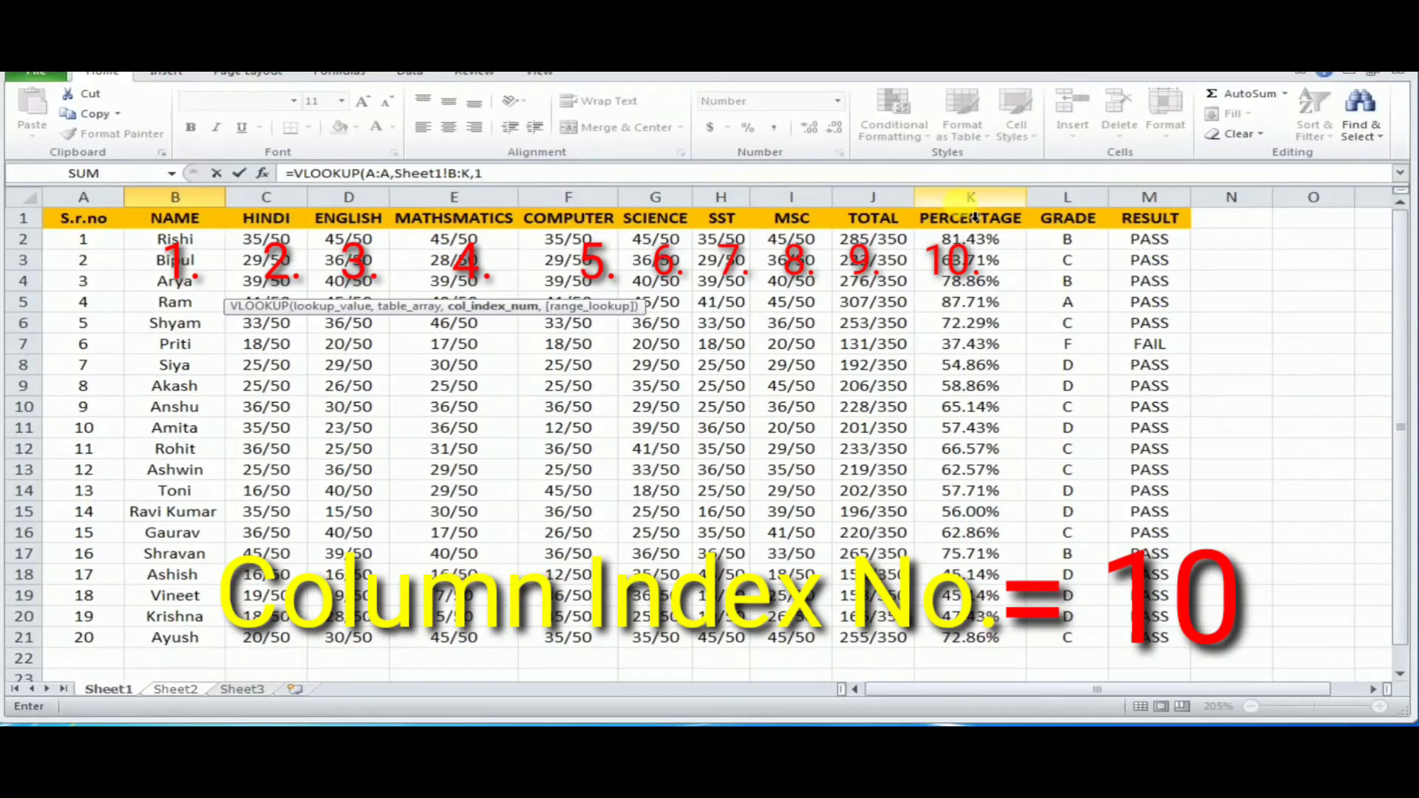
pyautogui.write(',0')
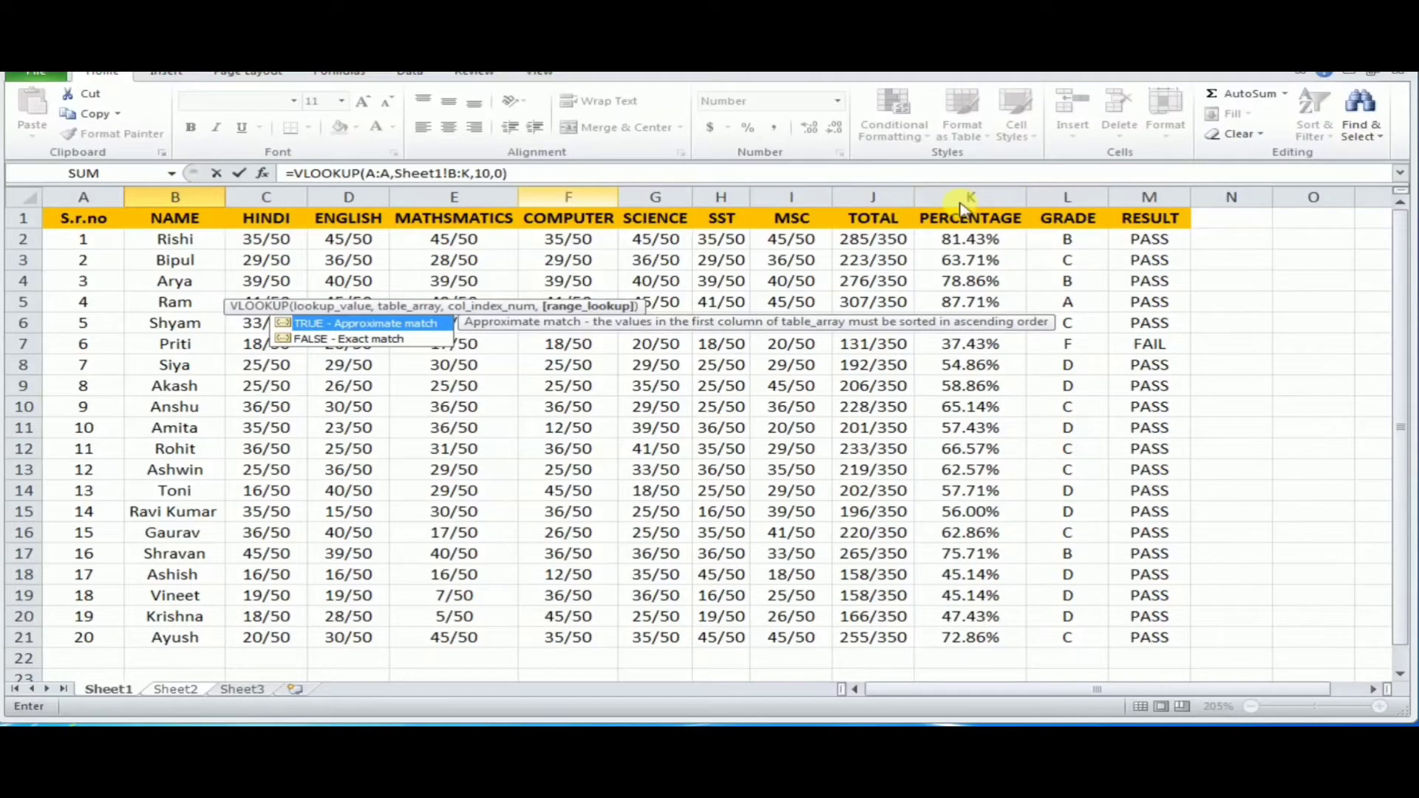
pyautogui.press('Return')
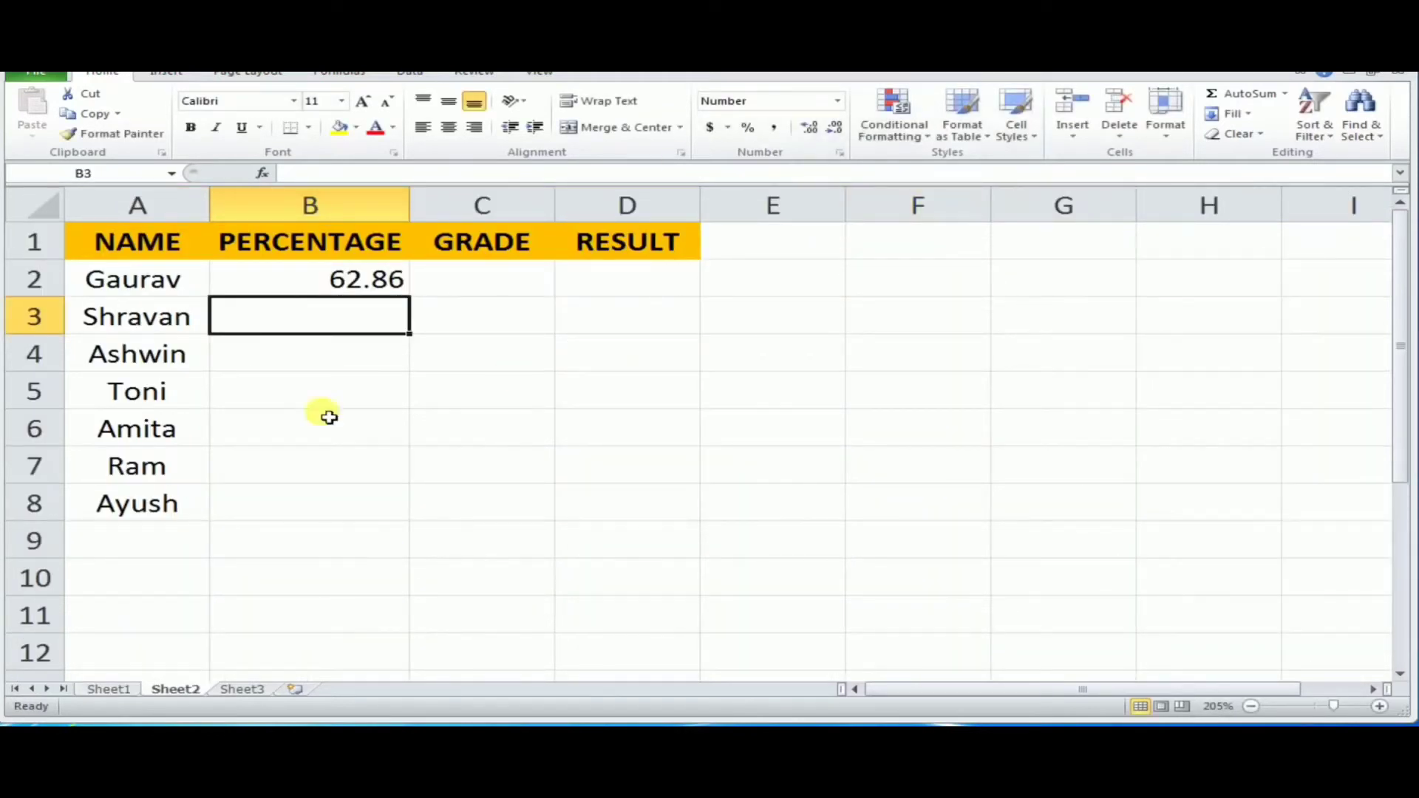
# Check the percentage in B2 against the same student's record in row 16 of Sheet1, then return to Sheet2
pyautogui.click(294, 285)
pyautogui.click(89, 689)
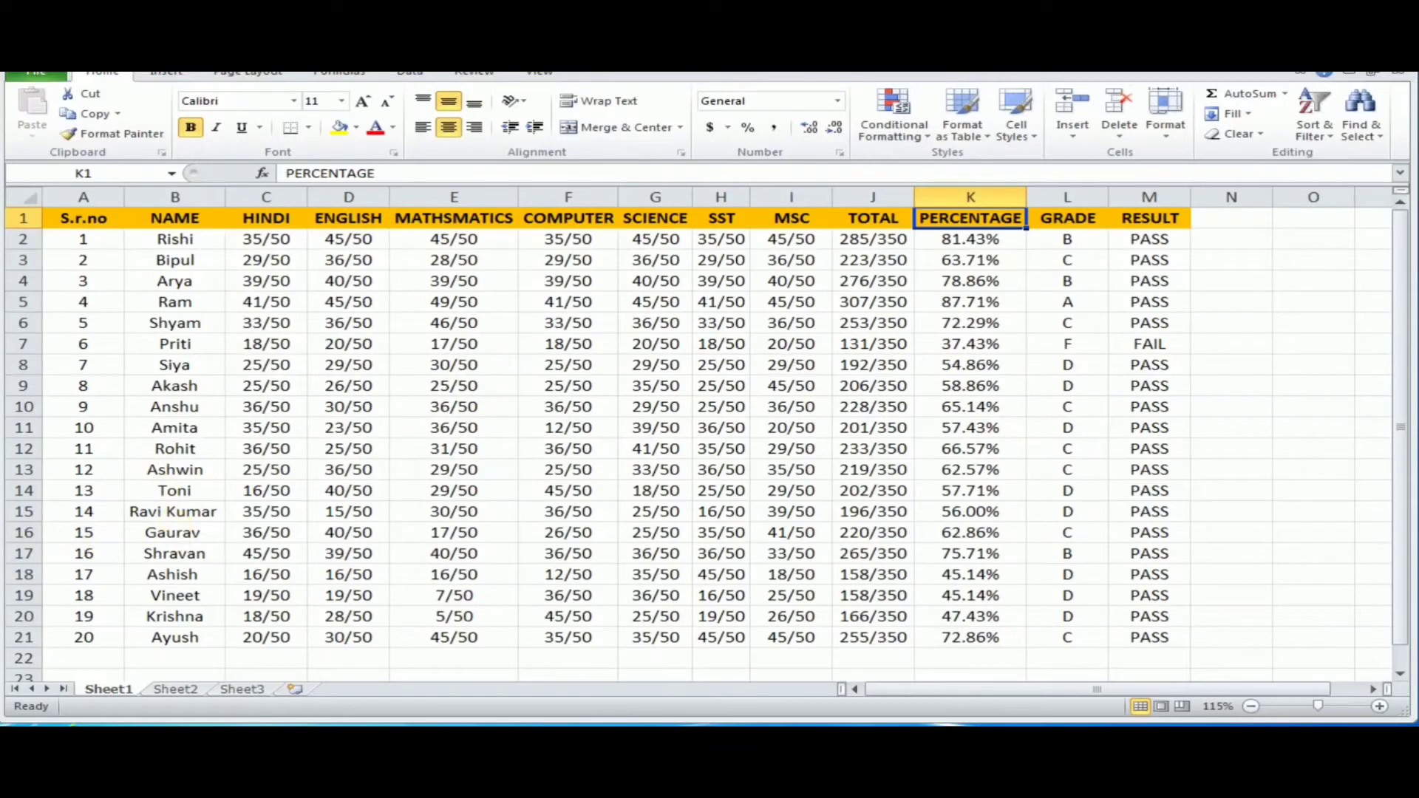
pyautogui.click(23, 532)
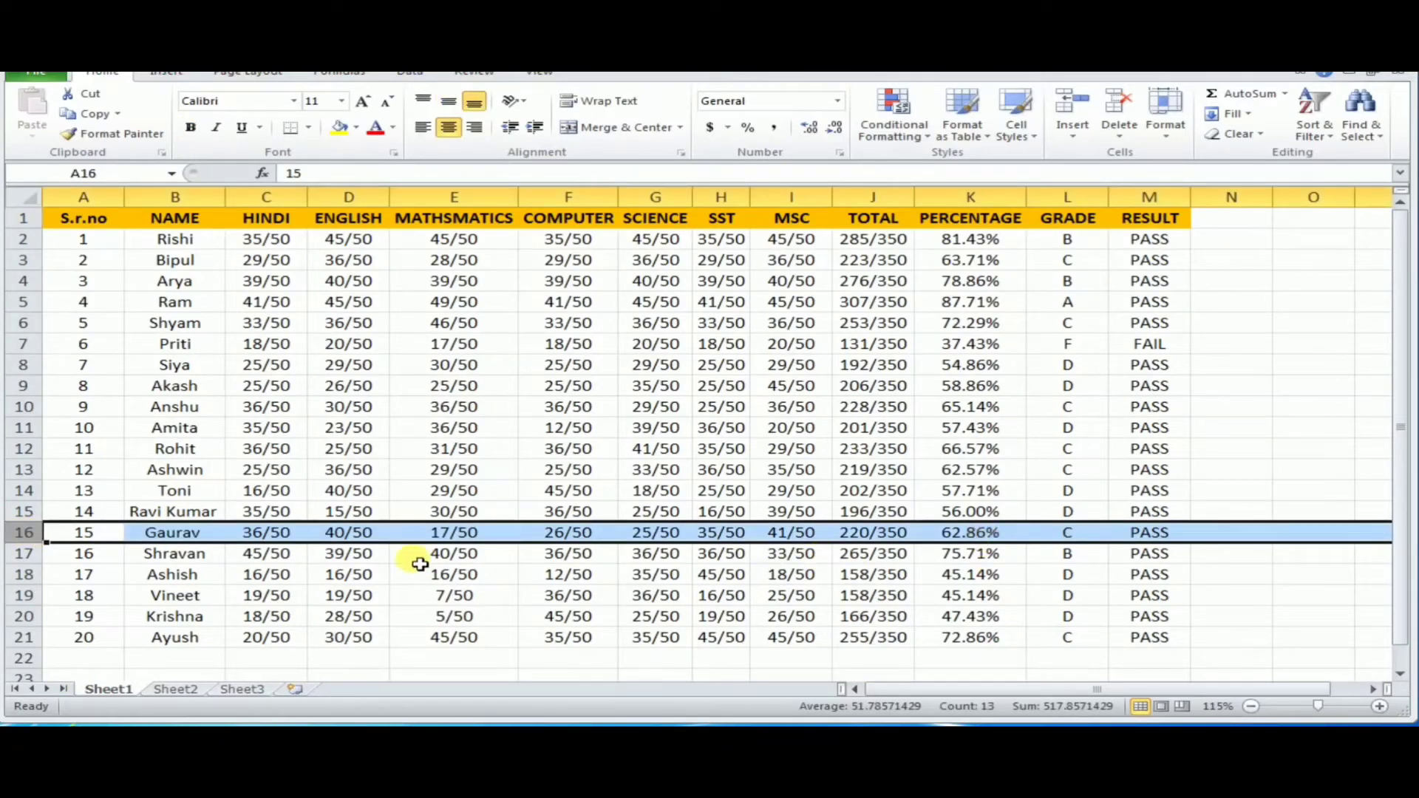
pyautogui.click(169, 690)
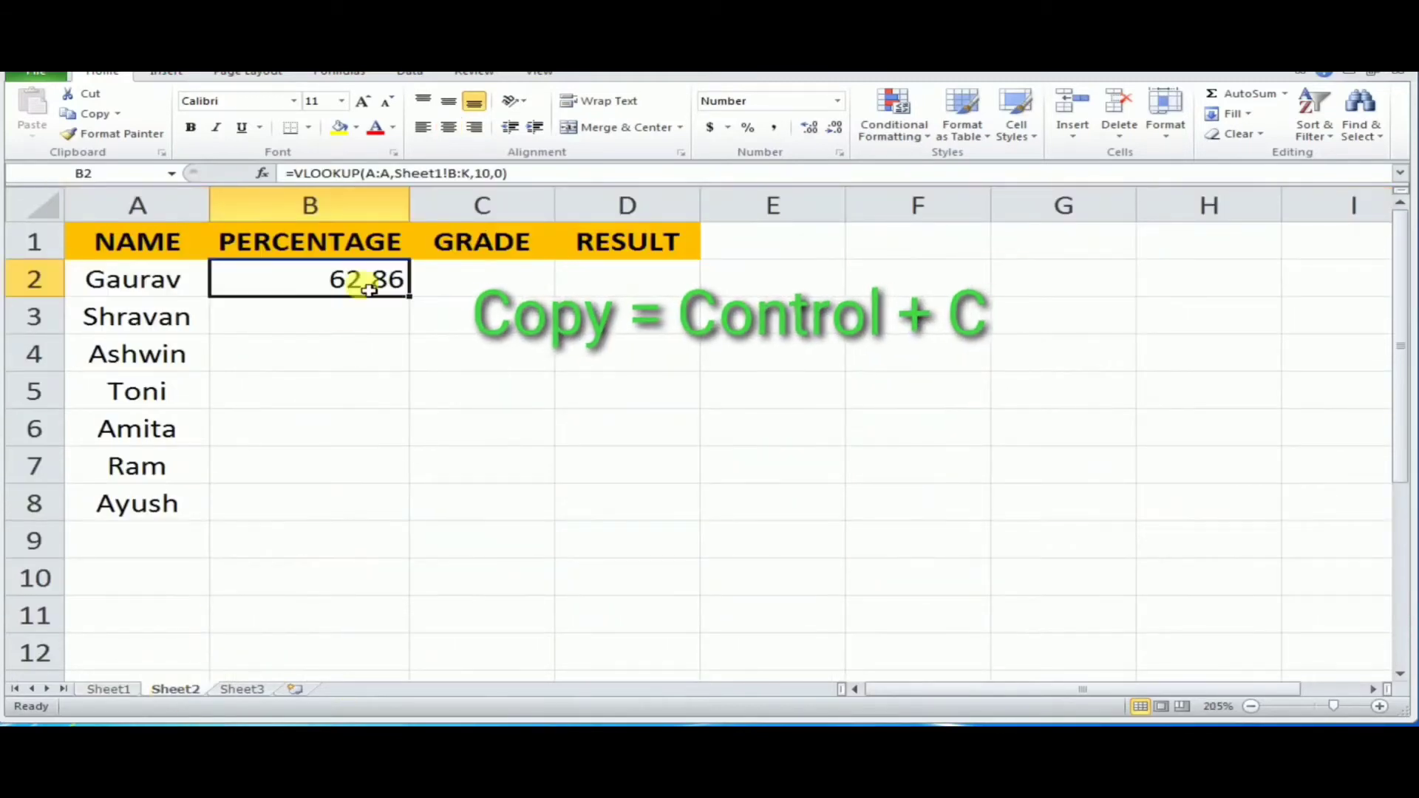
# Copy the percentage formula from B2 down through B8
pyautogui.hotkey('ctrl', 'c')
pyautogui.hotkey('shift', 'Down')
pyautogui.hotkey('shift', 'Down')
pyautogui.hotkey('shift', 'Down')
pyautogui.hotkey('shift', 'Down')
pyautogui.hotkey('shift', 'Down')
pyautogui.hotkey('shift', 'Down')
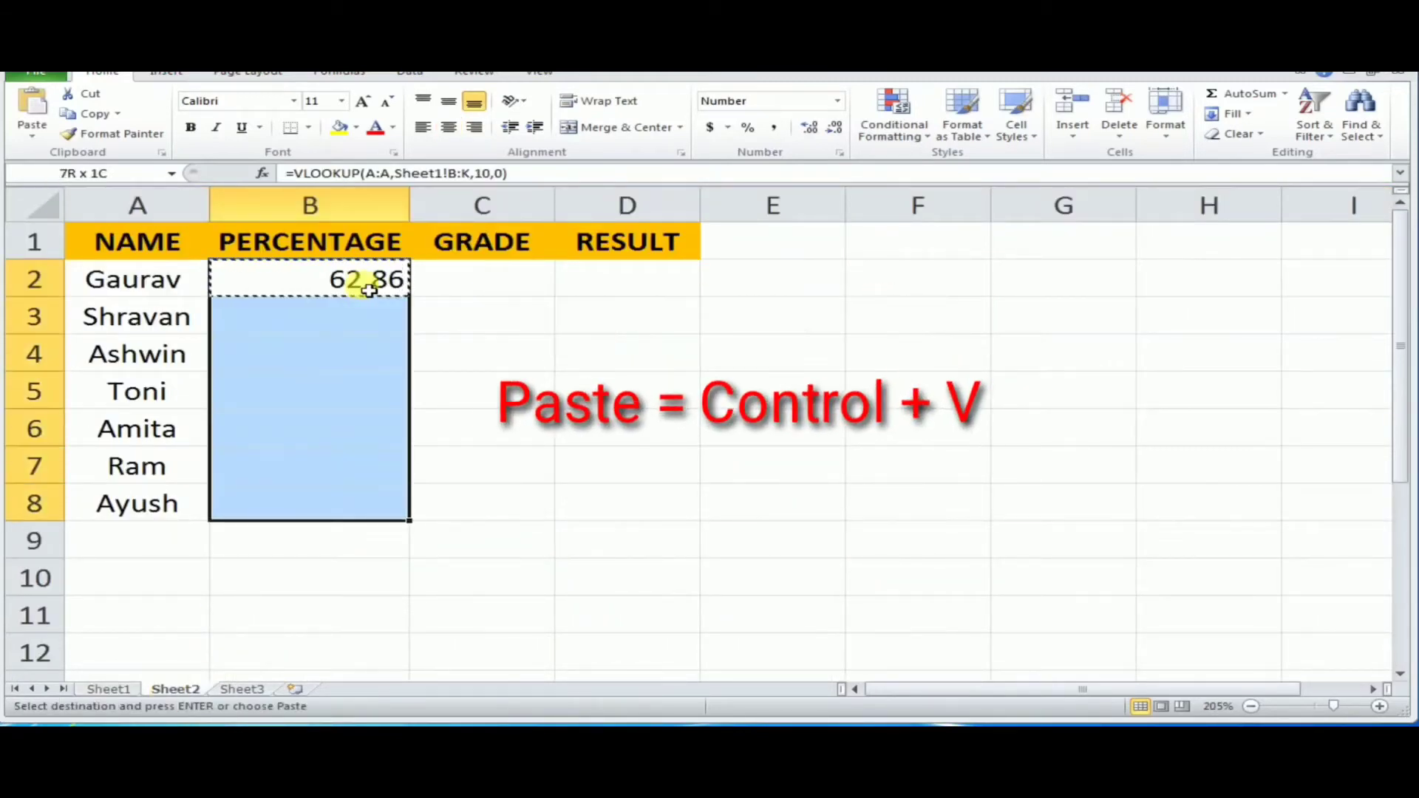
pyautogui.hotkey('ctrl', 'v')
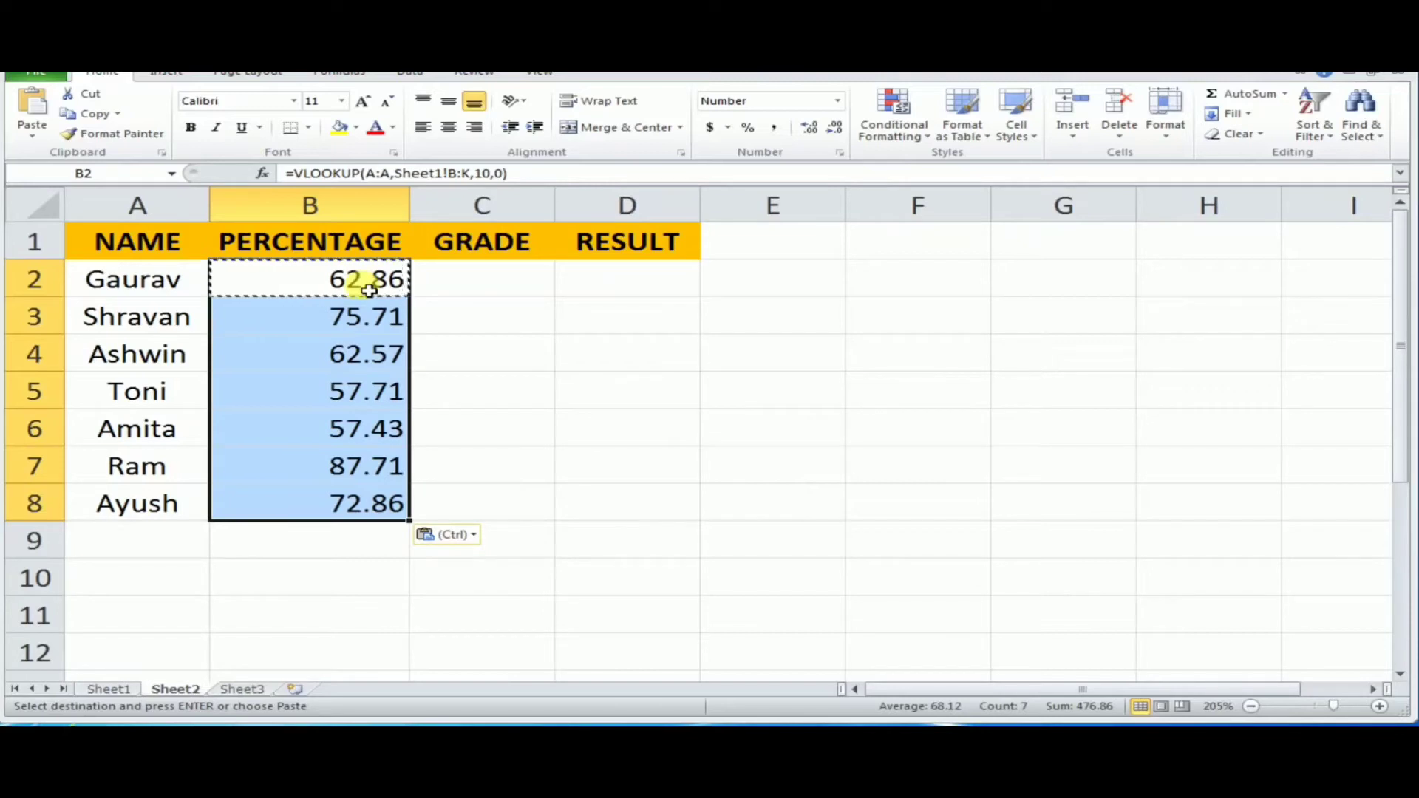
pyautogui.press('Escape')
# Begin a VLOOKUP formula in cell C2 under GRADE, with column A as the lookup value
pyautogui.press('Right')
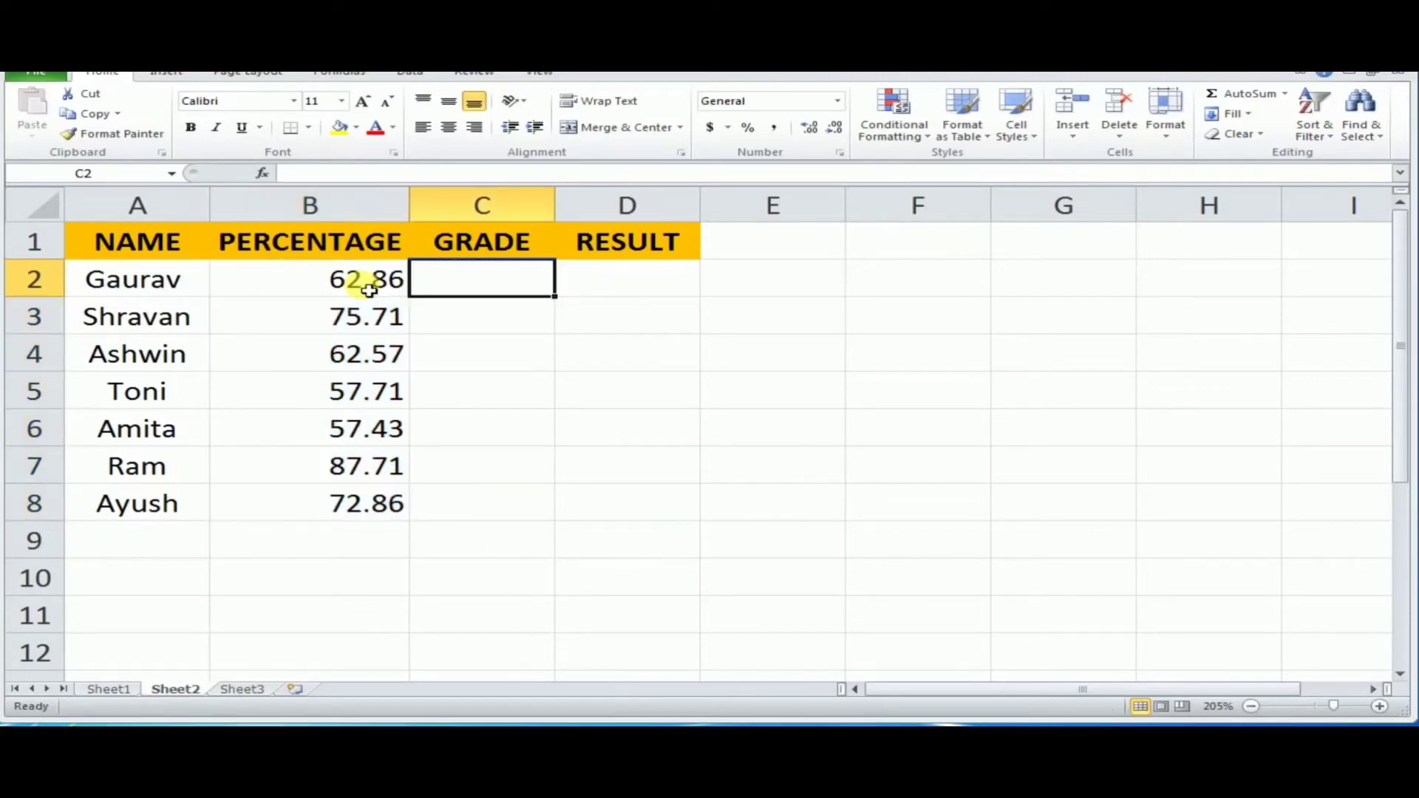
pyautogui.write('=VL')
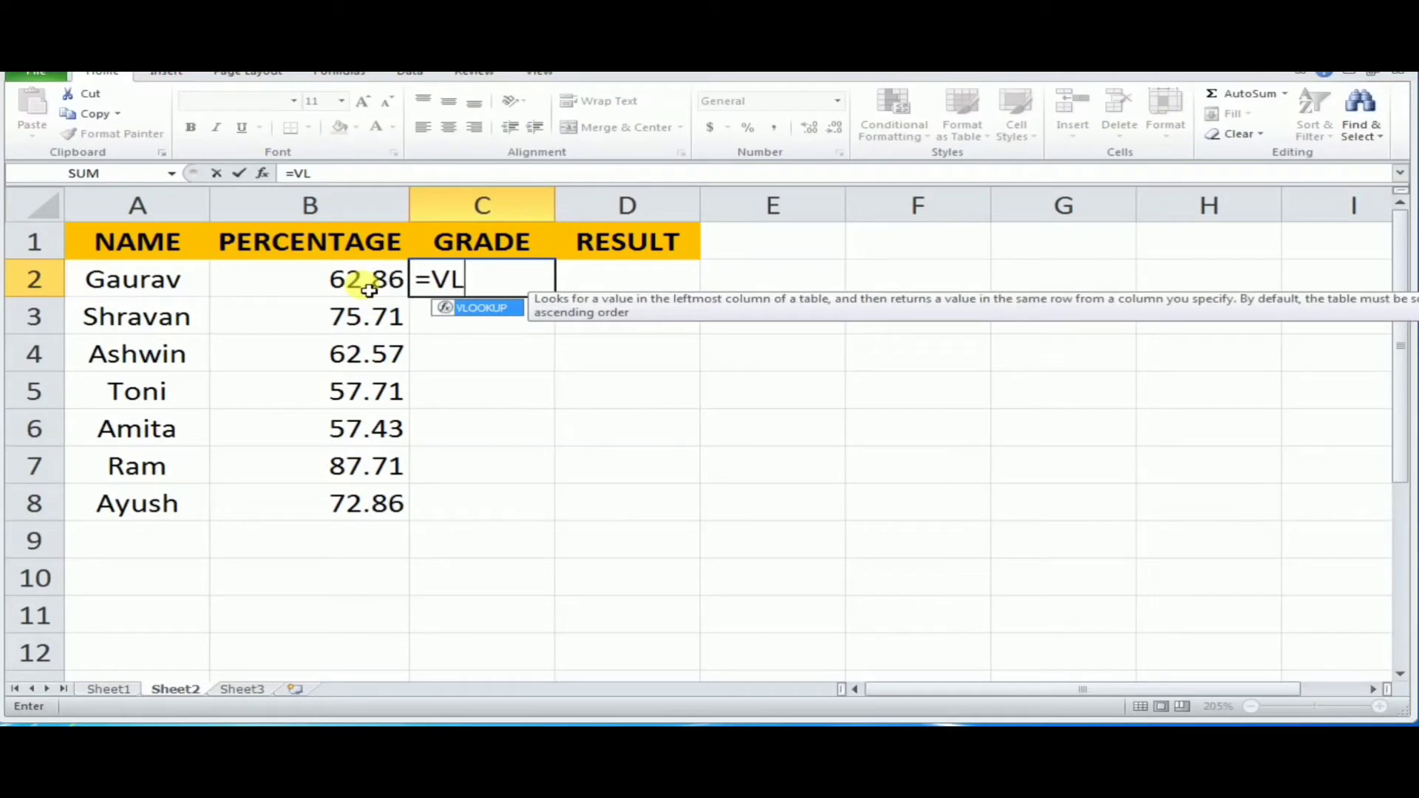
pyautogui.press('Tab')
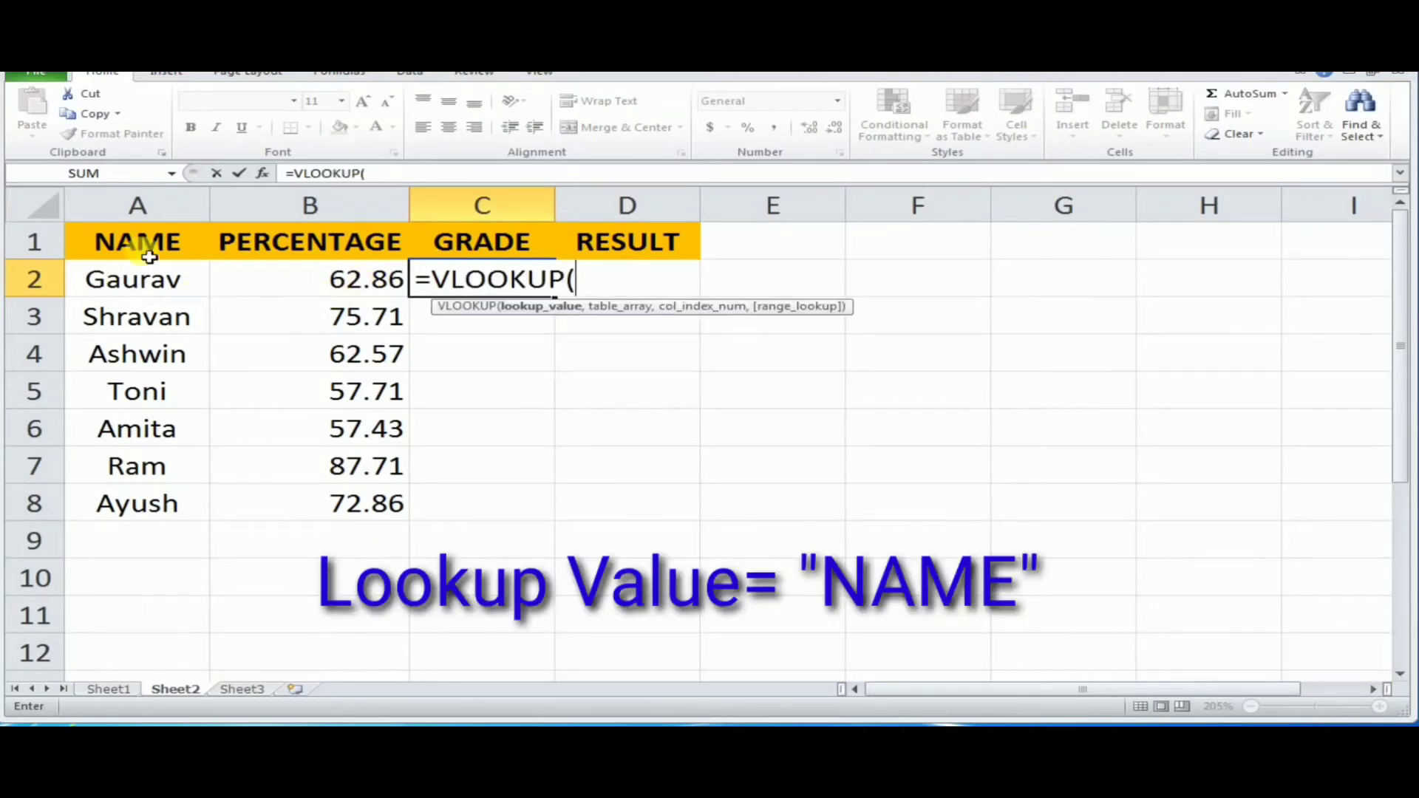
pyautogui.click(164, 210)
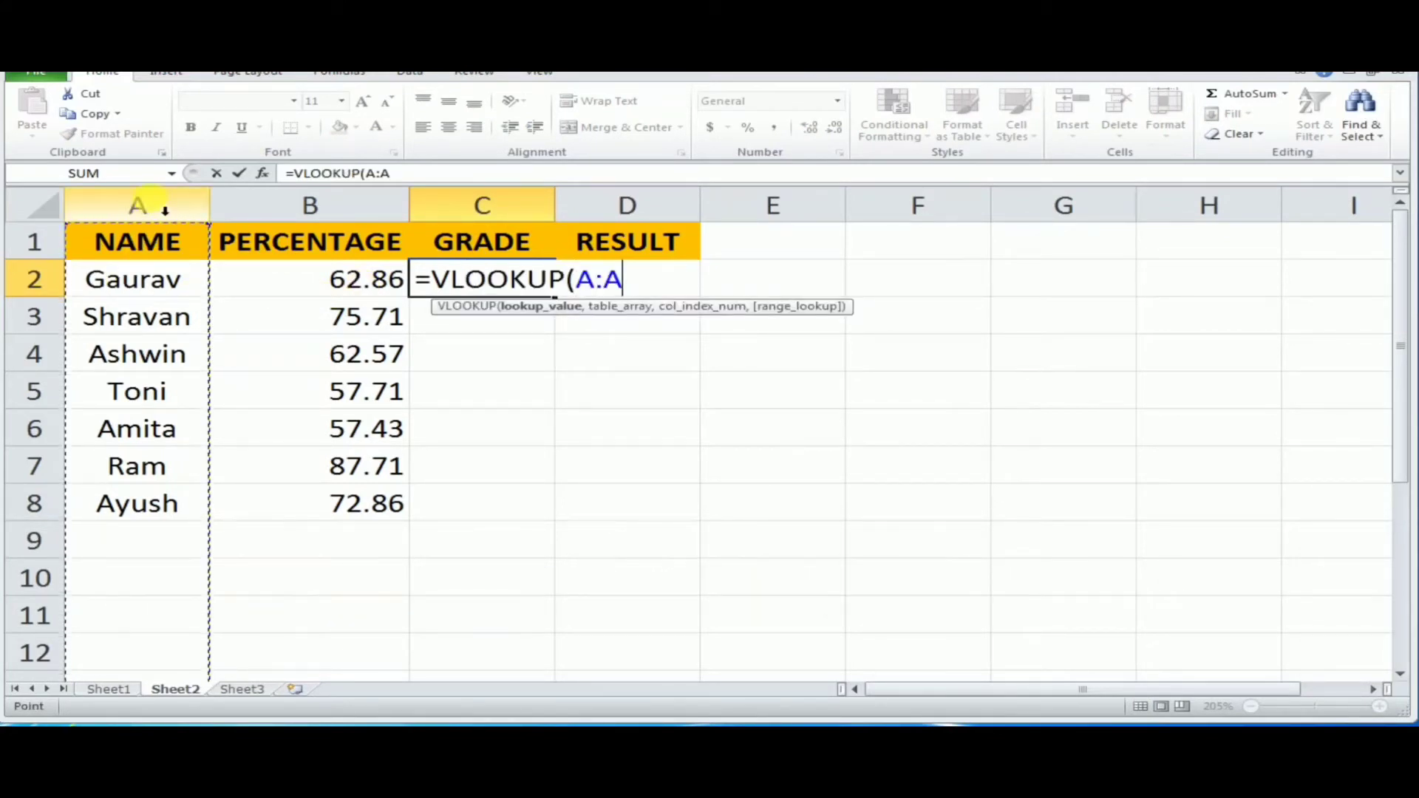
pyautogui.write(',')
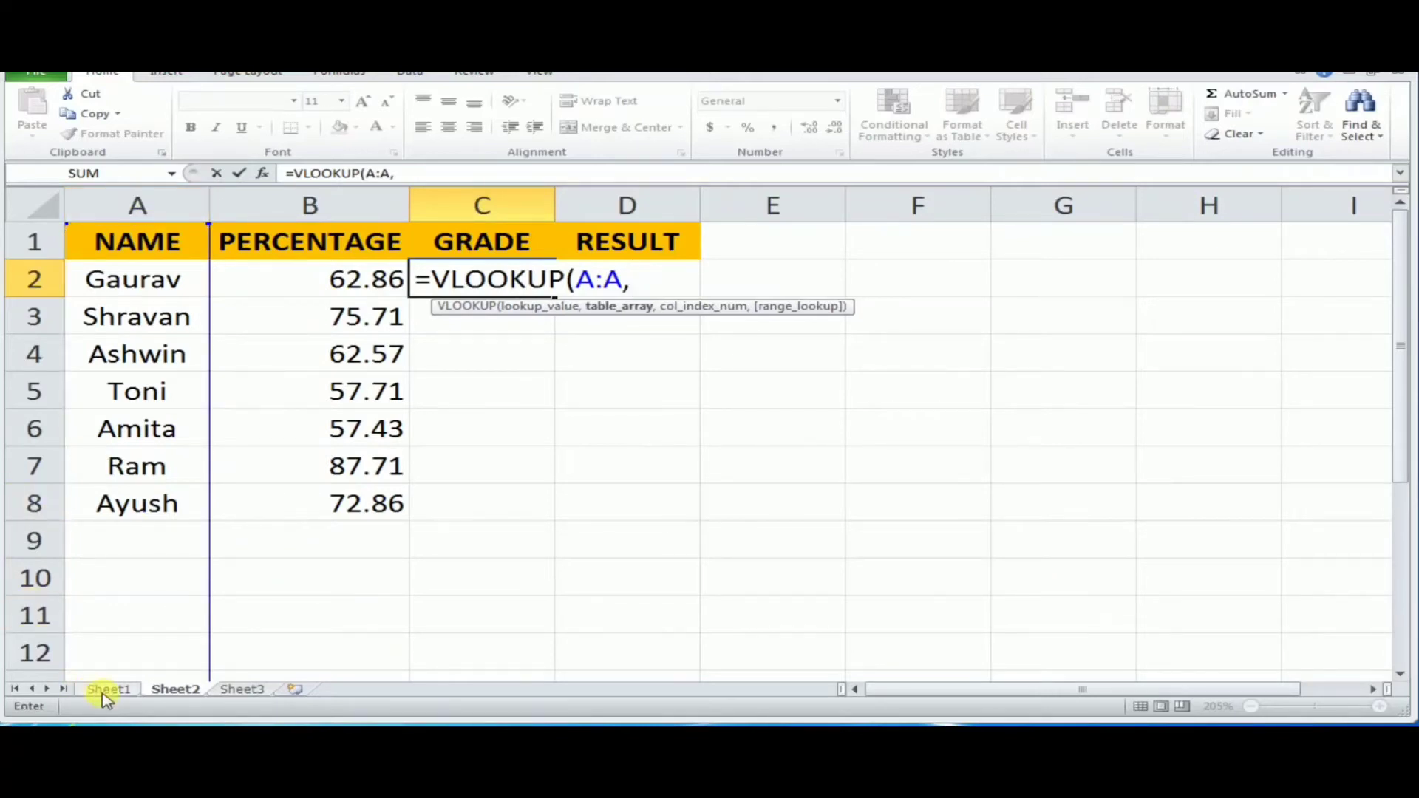
# Set the grade formula's table array to columns B through L of Sheet1
pyautogui.click(108, 689)
pyautogui.click(201, 207)
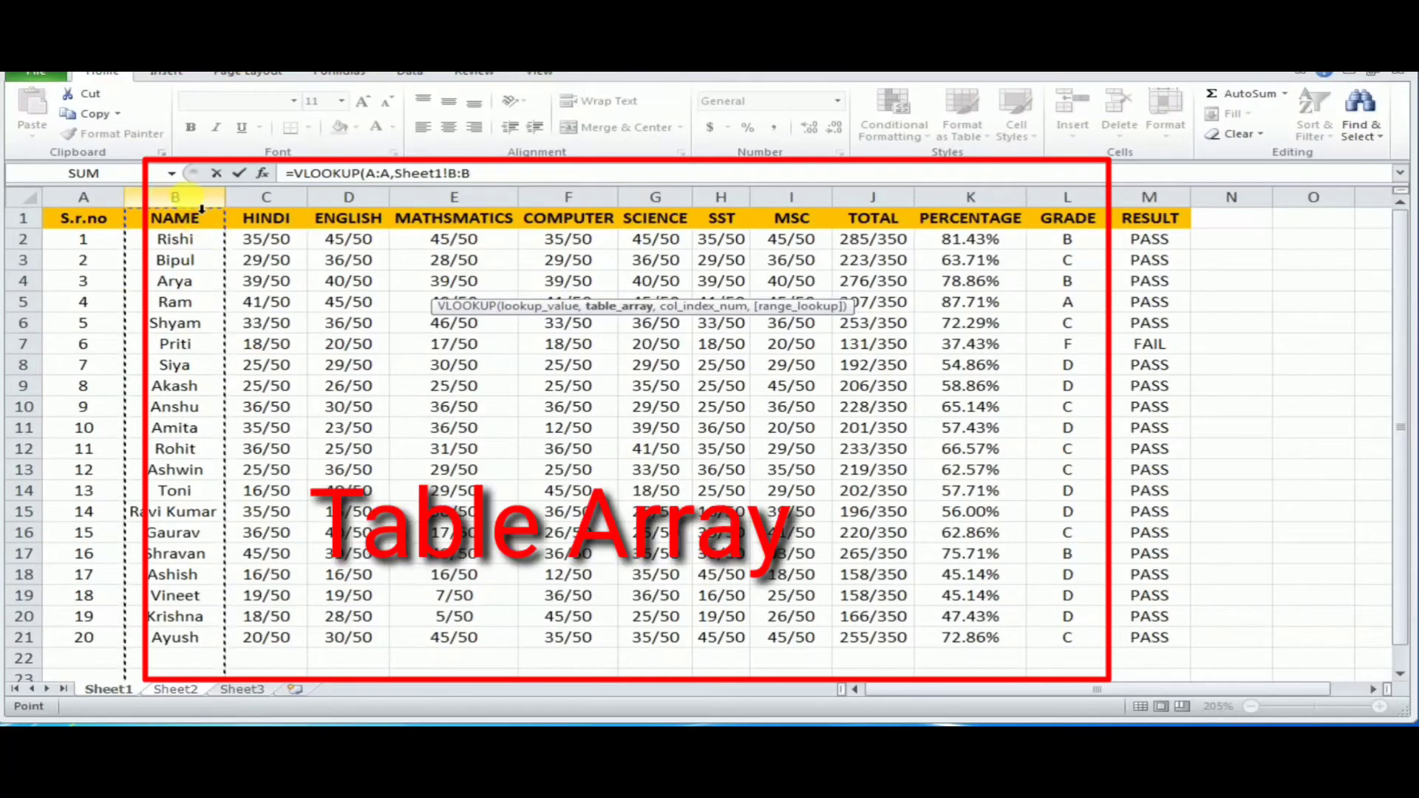
pyautogui.hotkey('shift', 'Right')
pyautogui.hotkey('shift', 'Right')
pyautogui.hotkey('shift', 'Right')
pyautogui.hotkey('shift', 'Right')
pyautogui.hotkey('shift', 'Right')
pyautogui.hotkey('shift', 'Right')
pyautogui.hotkey('shift', 'Right')
pyautogui.hotkey('shift', 'Right')
pyautogui.hotkey('shift', 'Right')
pyautogui.hotkey('shift', 'Right')
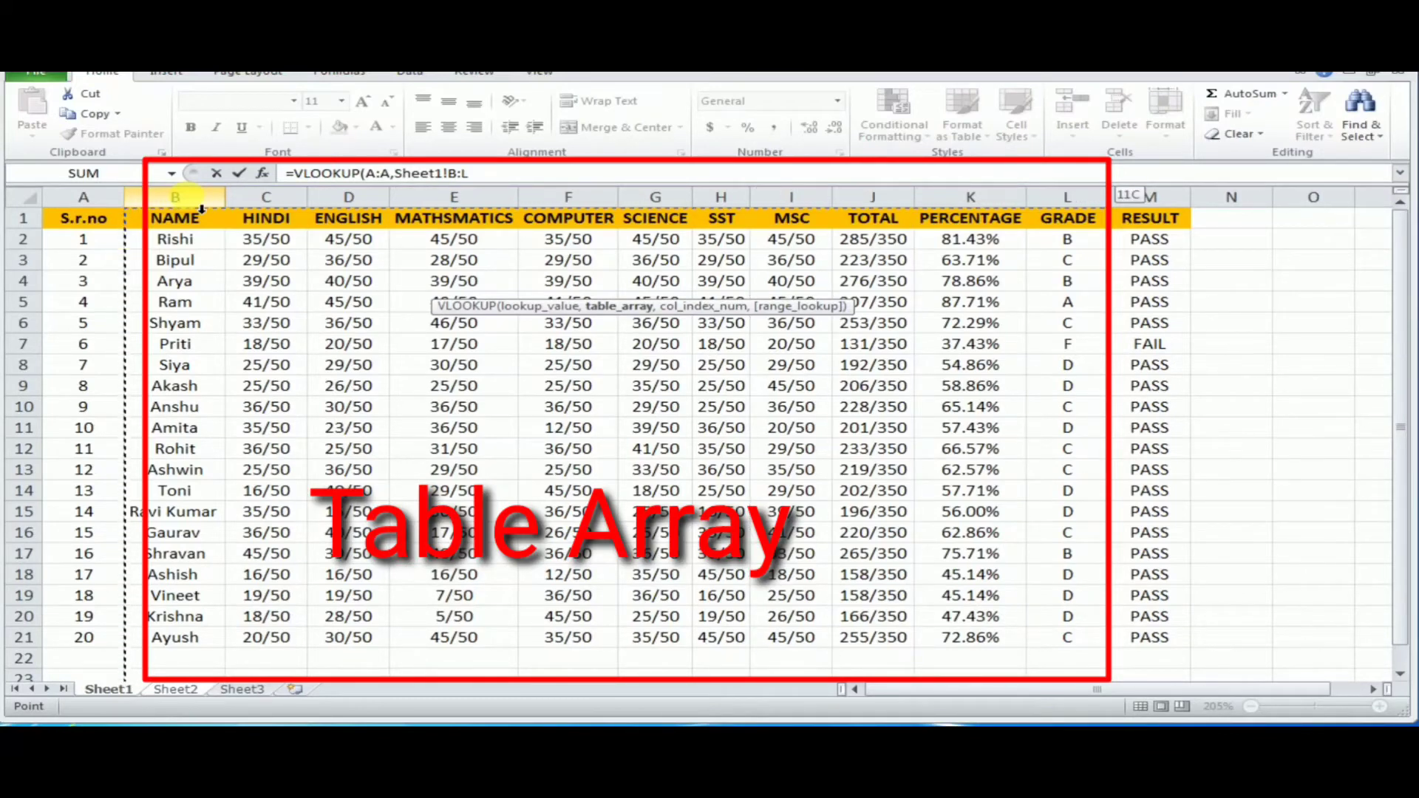
# Finish the grade VLOOKUP with column index 11 and range lookup 0, and enter it in C2
pyautogui.write(',')
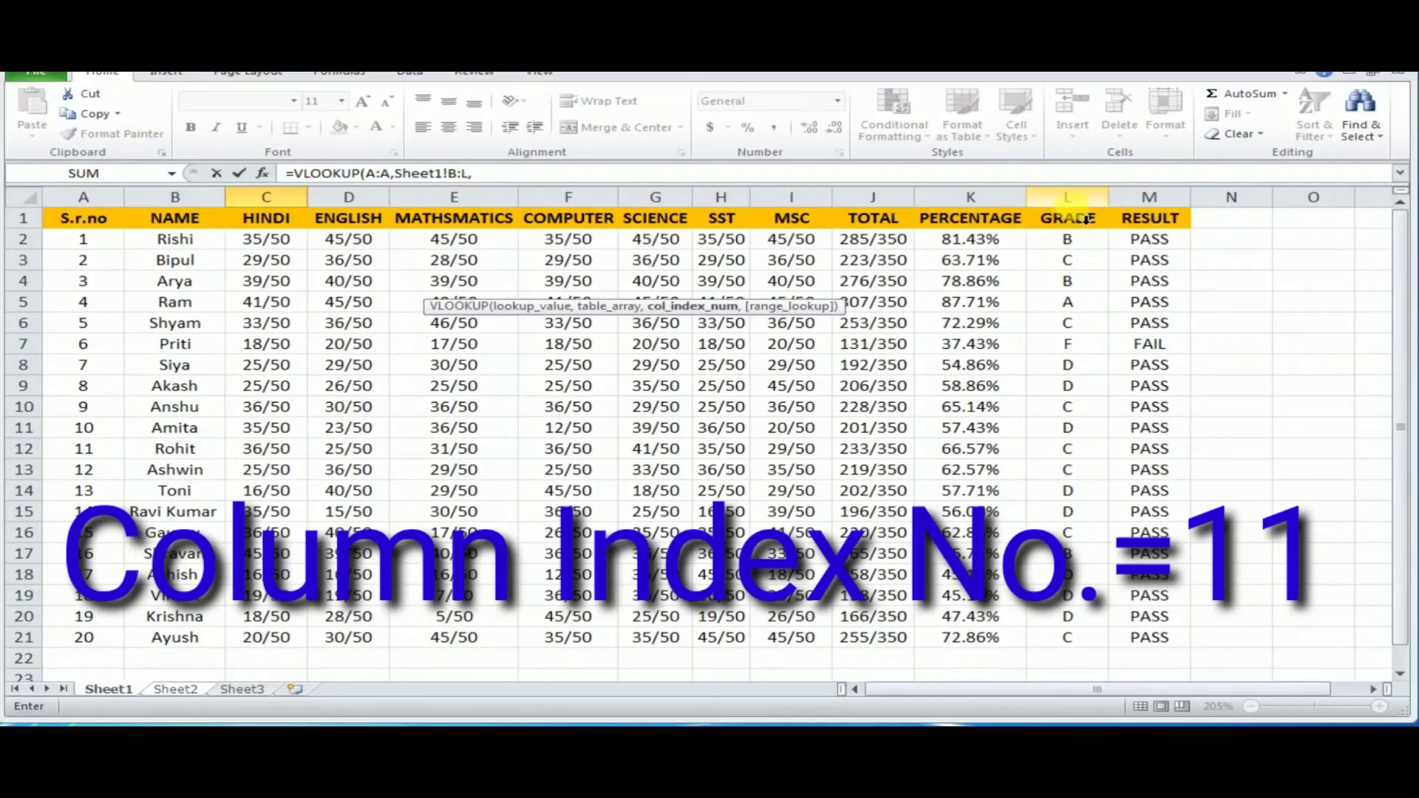
pyautogui.write('11')
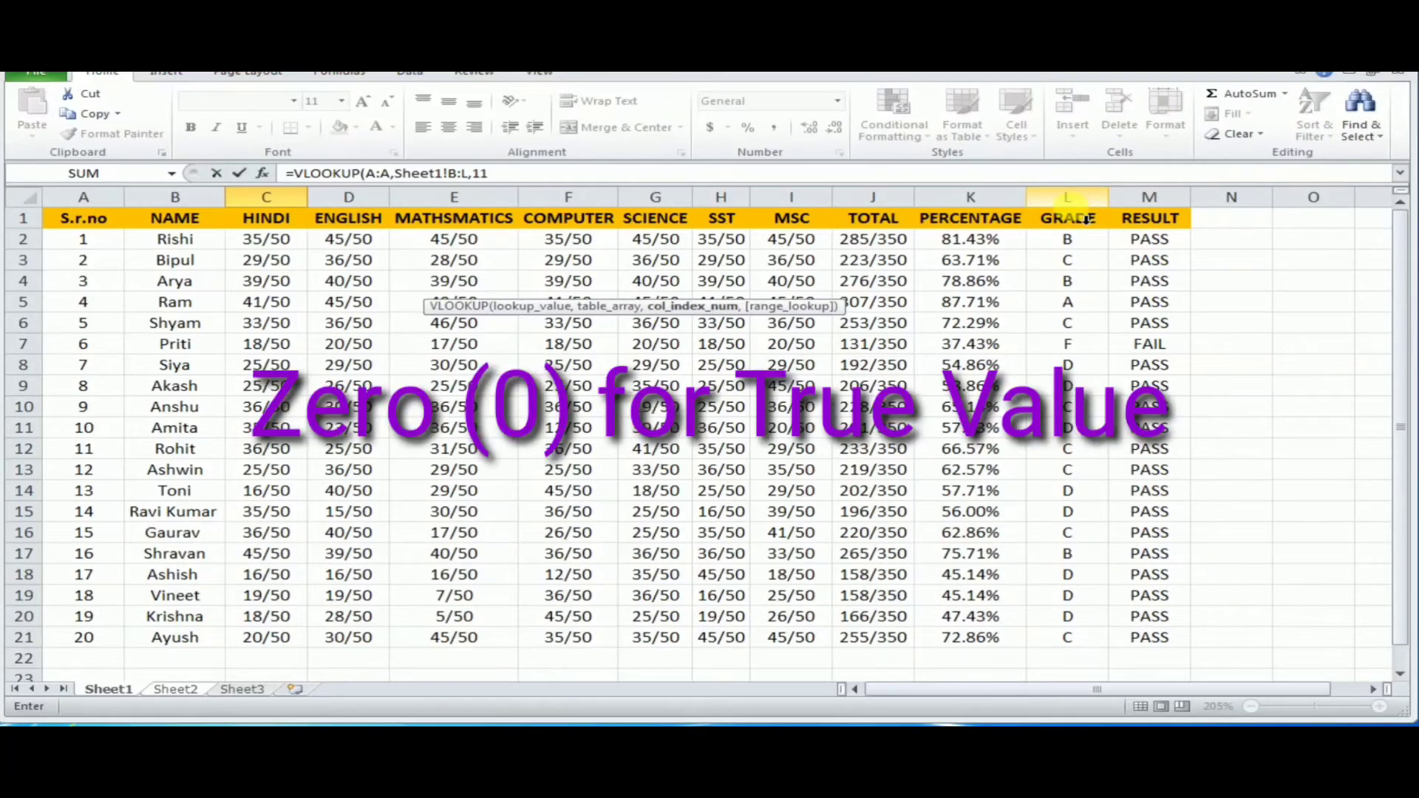
pyautogui.write(',')
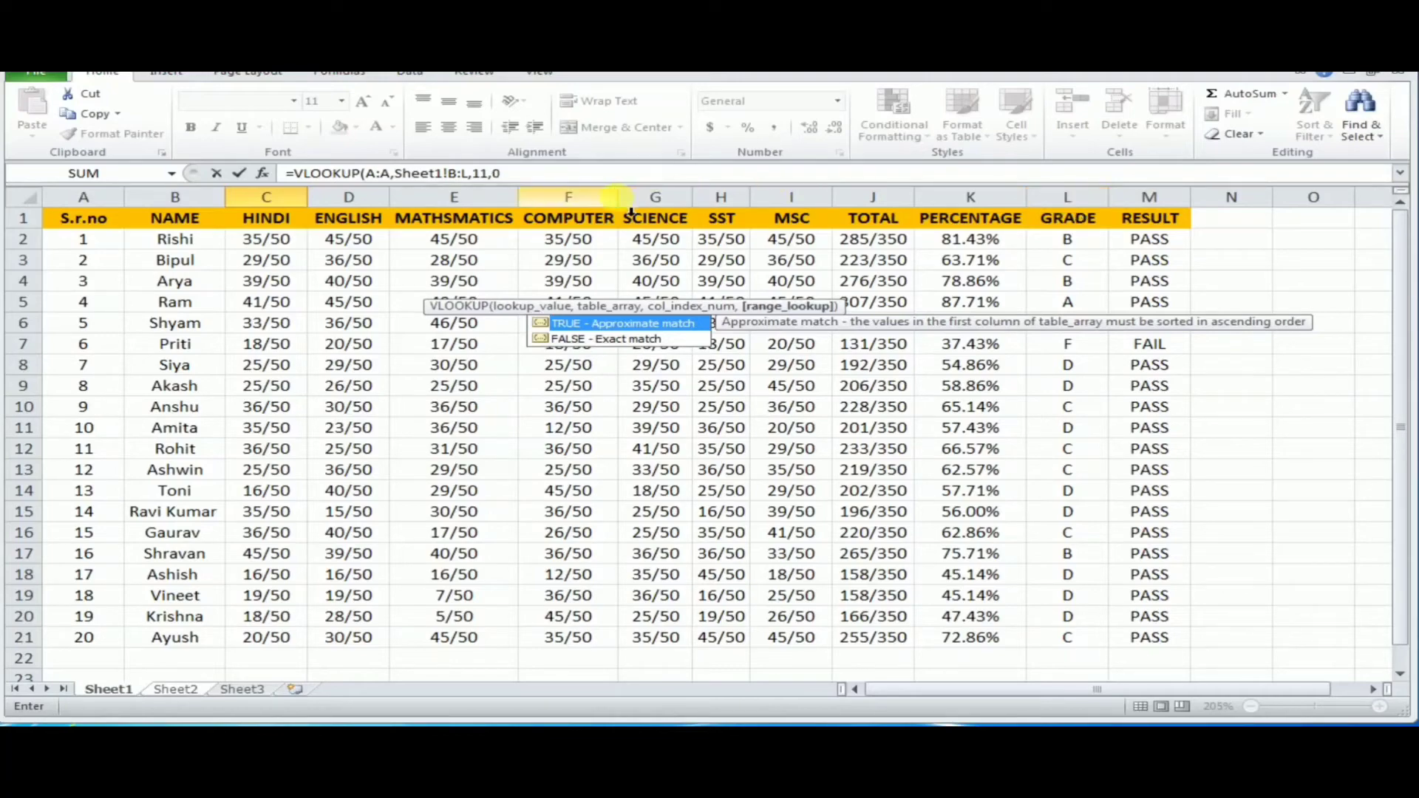
pyautogui.write('0')
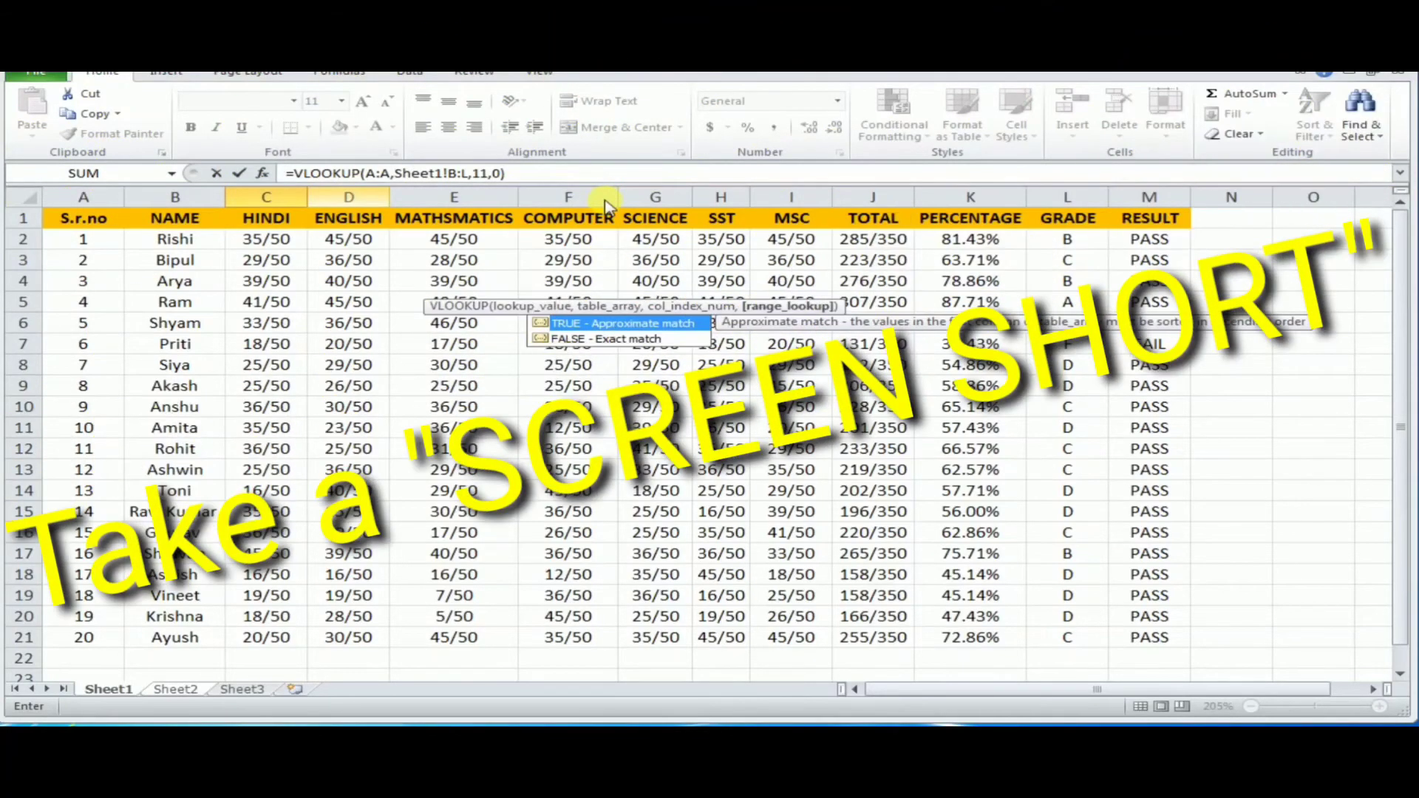
pyautogui.write(')')
pyautogui.moveTo(510, 174); pyautogui.dragTo(285, 174)
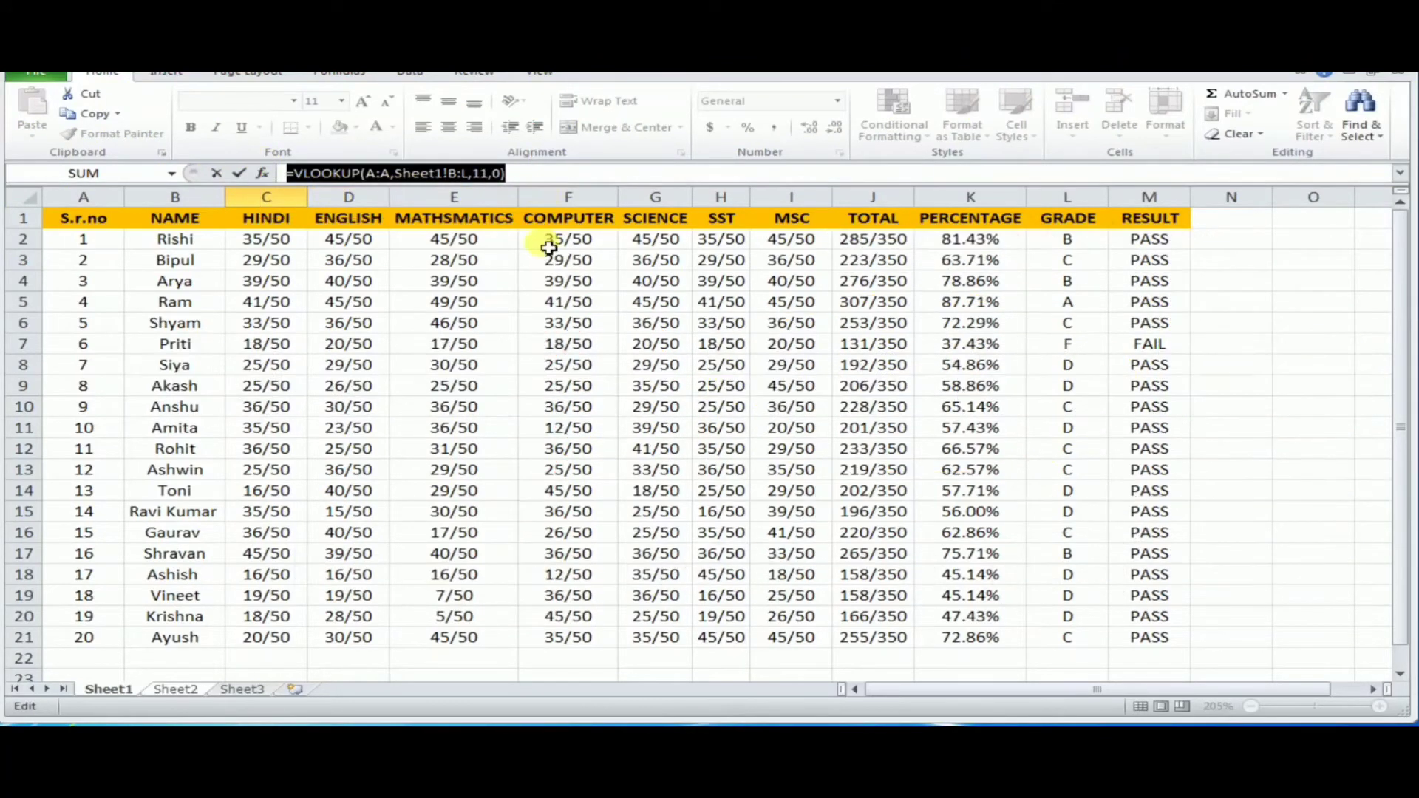
pyautogui.press('Return')
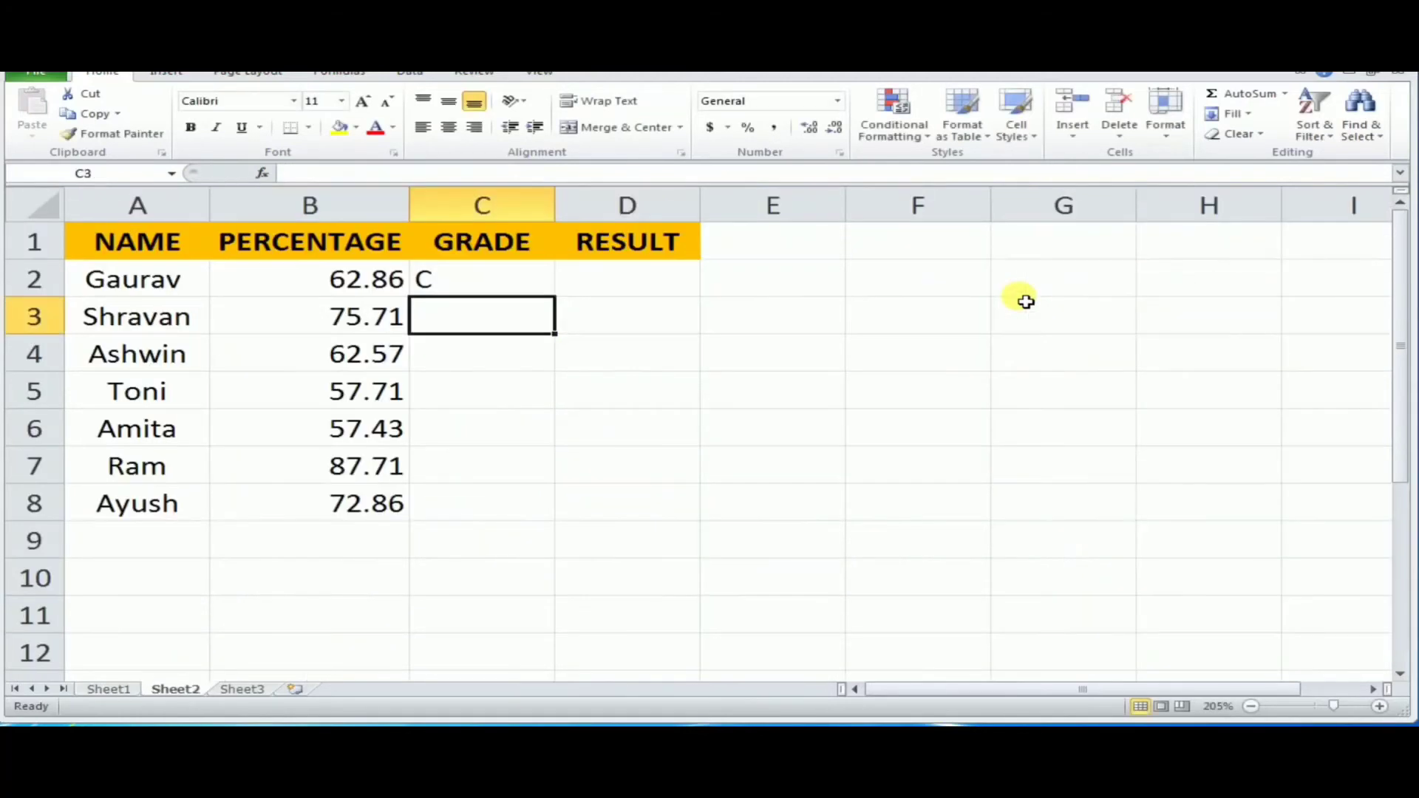
# Copy the grade formula from C2 down through C8
pyautogui.click(459, 278)
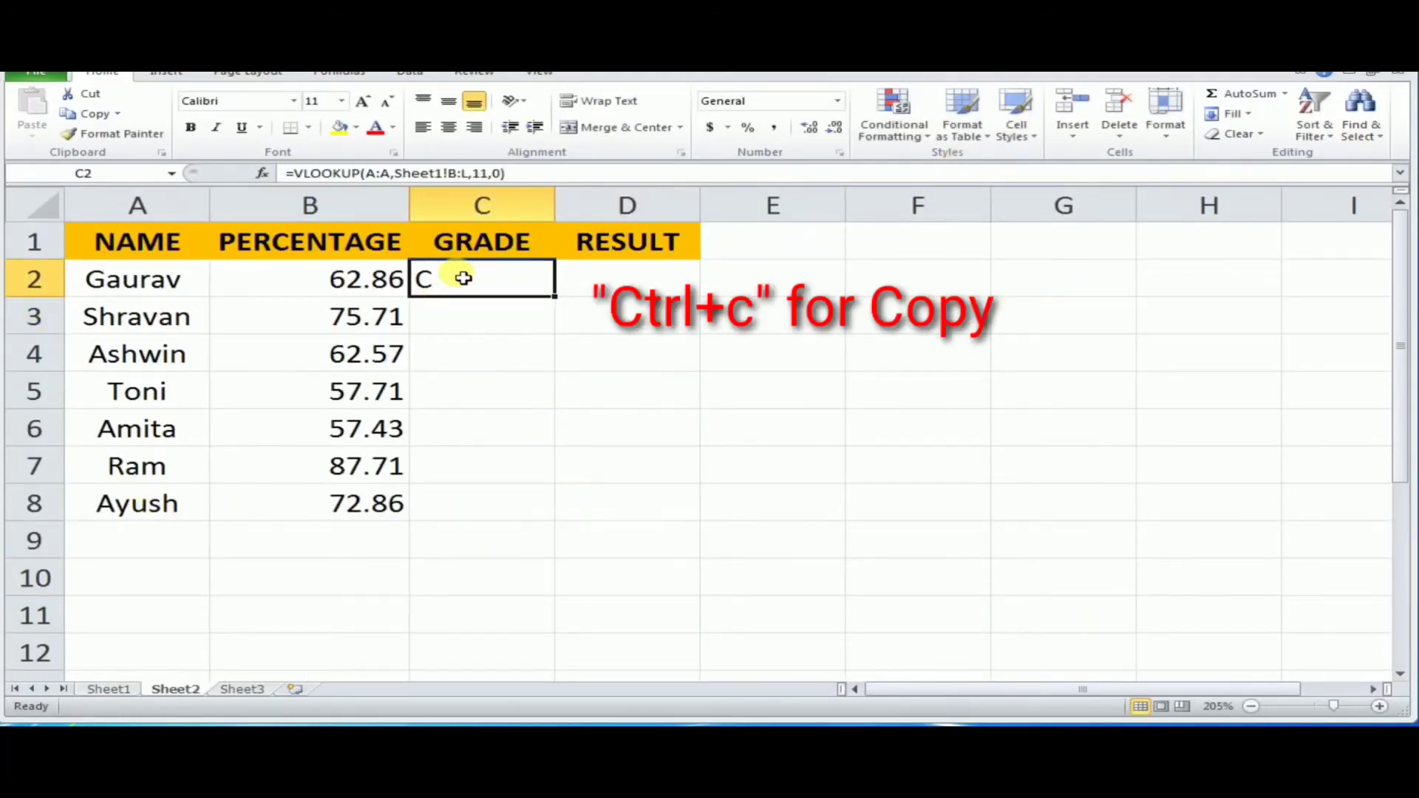
pyautogui.hotkey('ctrl', 'c')
pyautogui.hotkey('shift', 'Down')
pyautogui.hotkey('shift', 'Down')
pyautogui.hotkey('shift', 'Down')
pyautogui.hotkey('shift', 'Down')
pyautogui.hotkey('shift', 'Down')
pyautogui.hotkey('shift', 'Down')
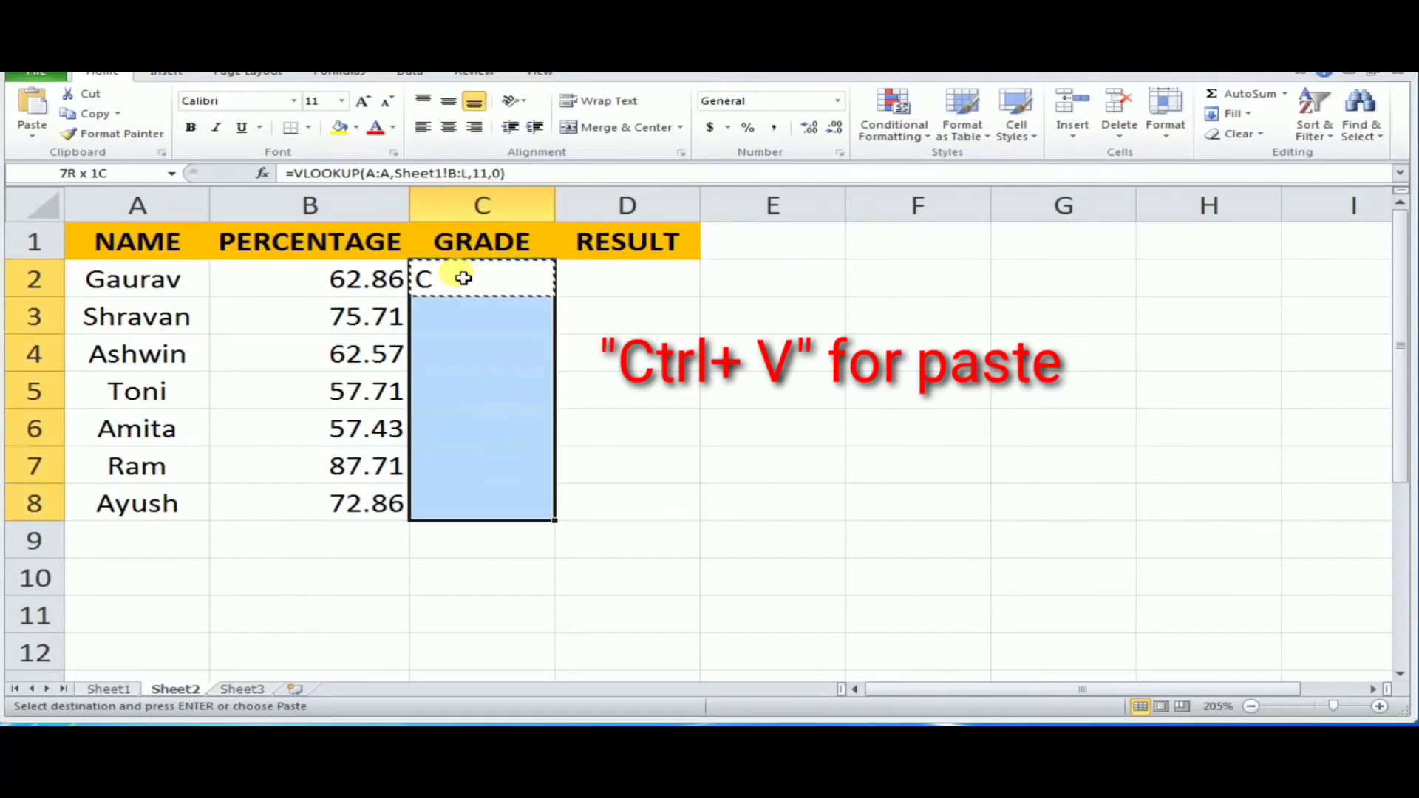
pyautogui.hotkey('ctrl', 'v')
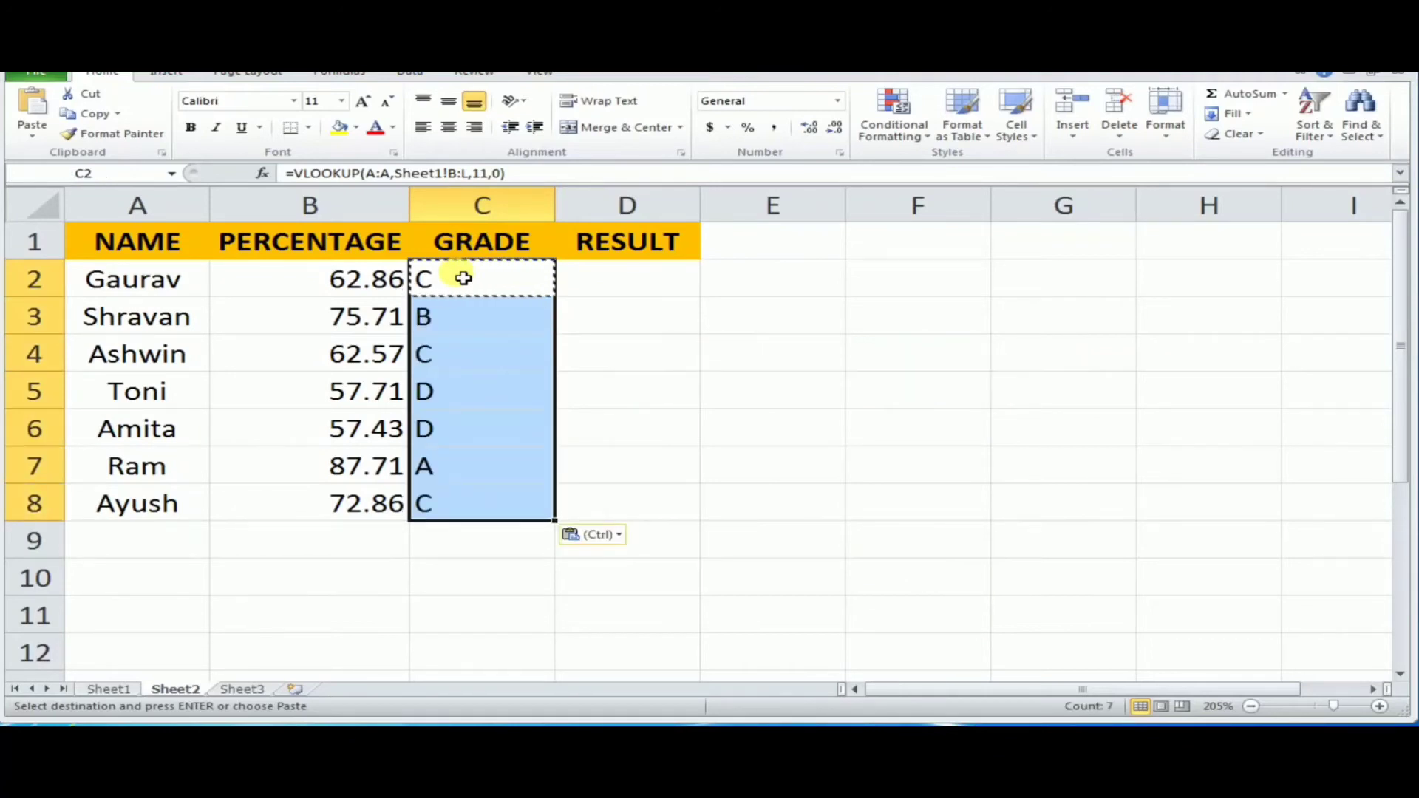
pyautogui.press('Escape')
# Begin a VLOOKUP formula in D2 under RESULT, with column A as lookup value and Sheet1 columns B through M as table array
pyautogui.click(631, 286)
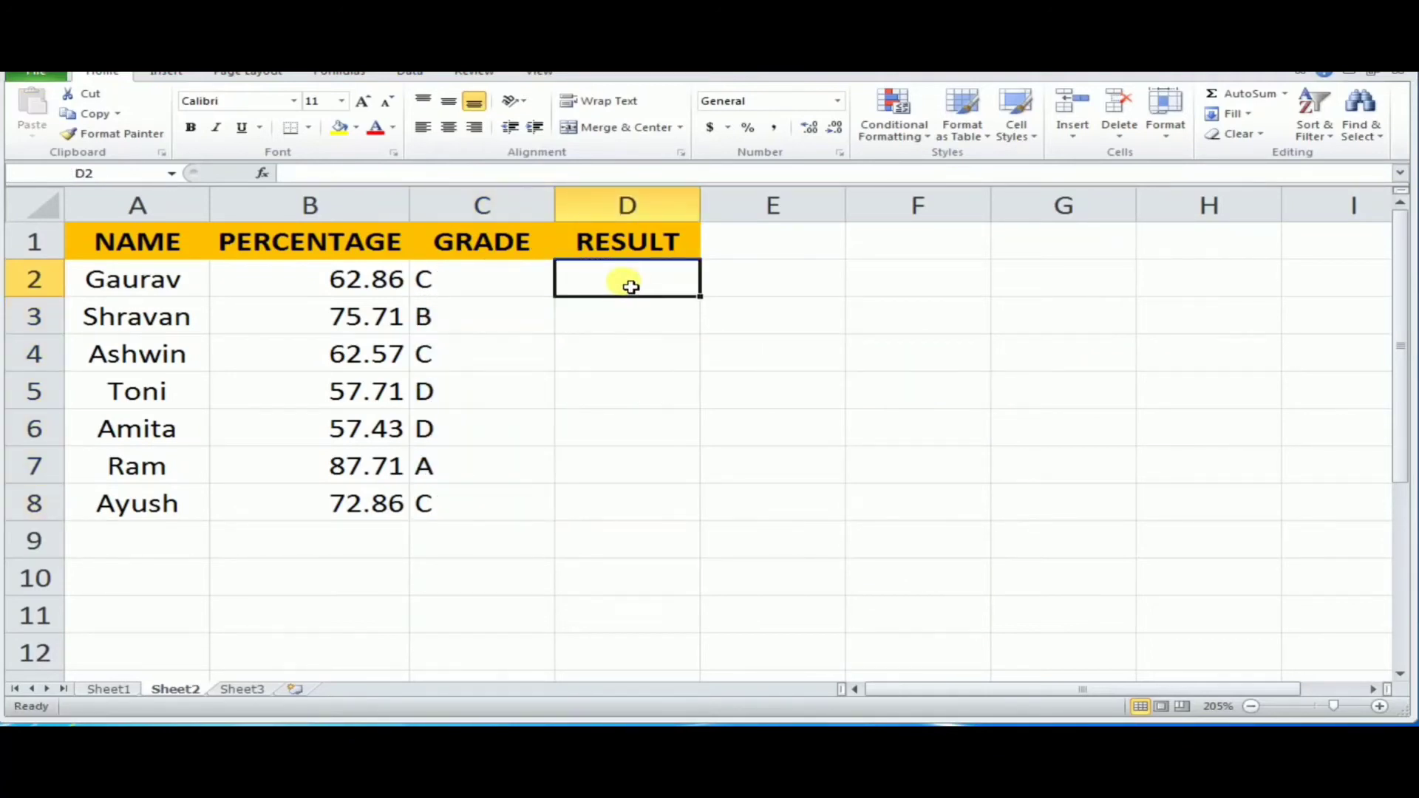
pyautogui.write('=VLOOKUP(')
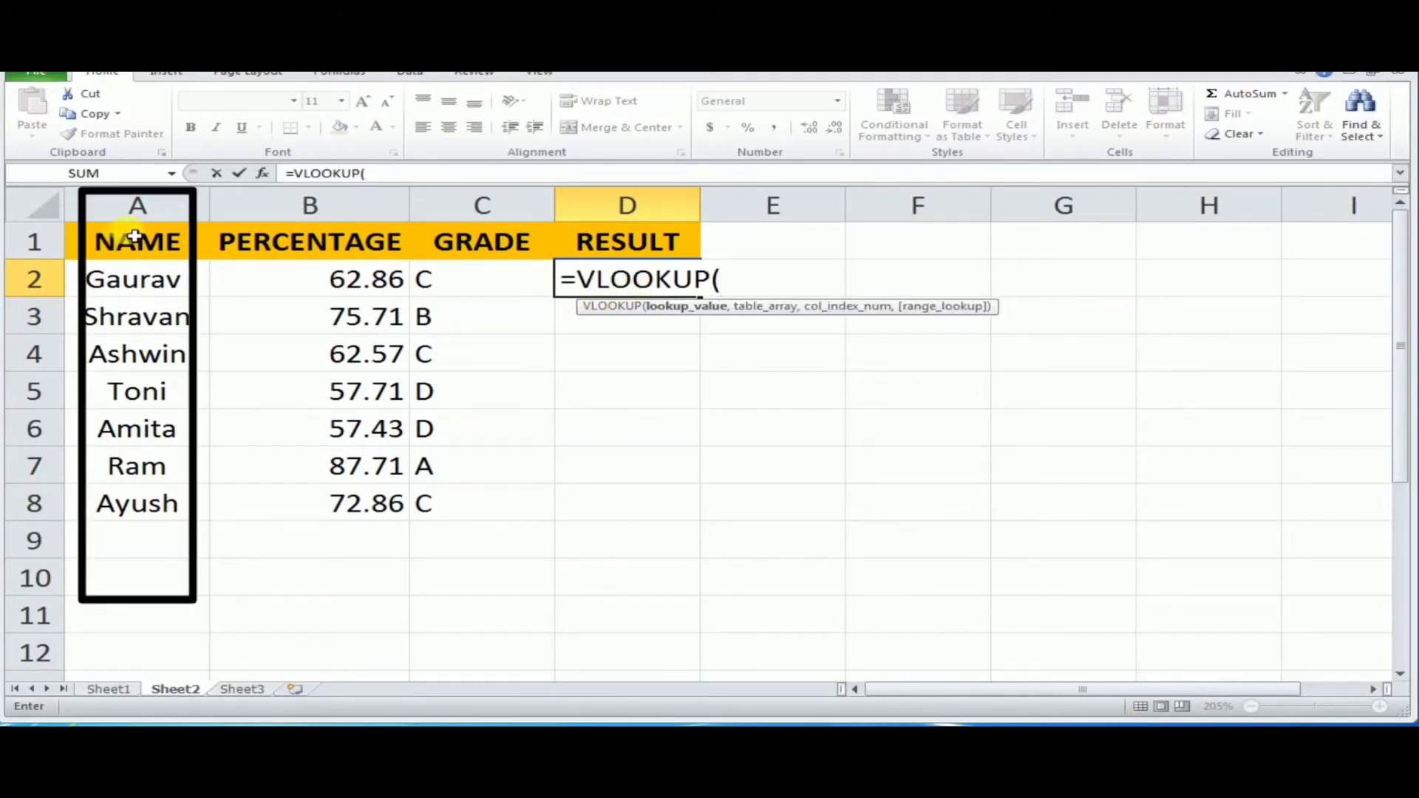
pyautogui.click(143, 207)
pyautogui.write(',')
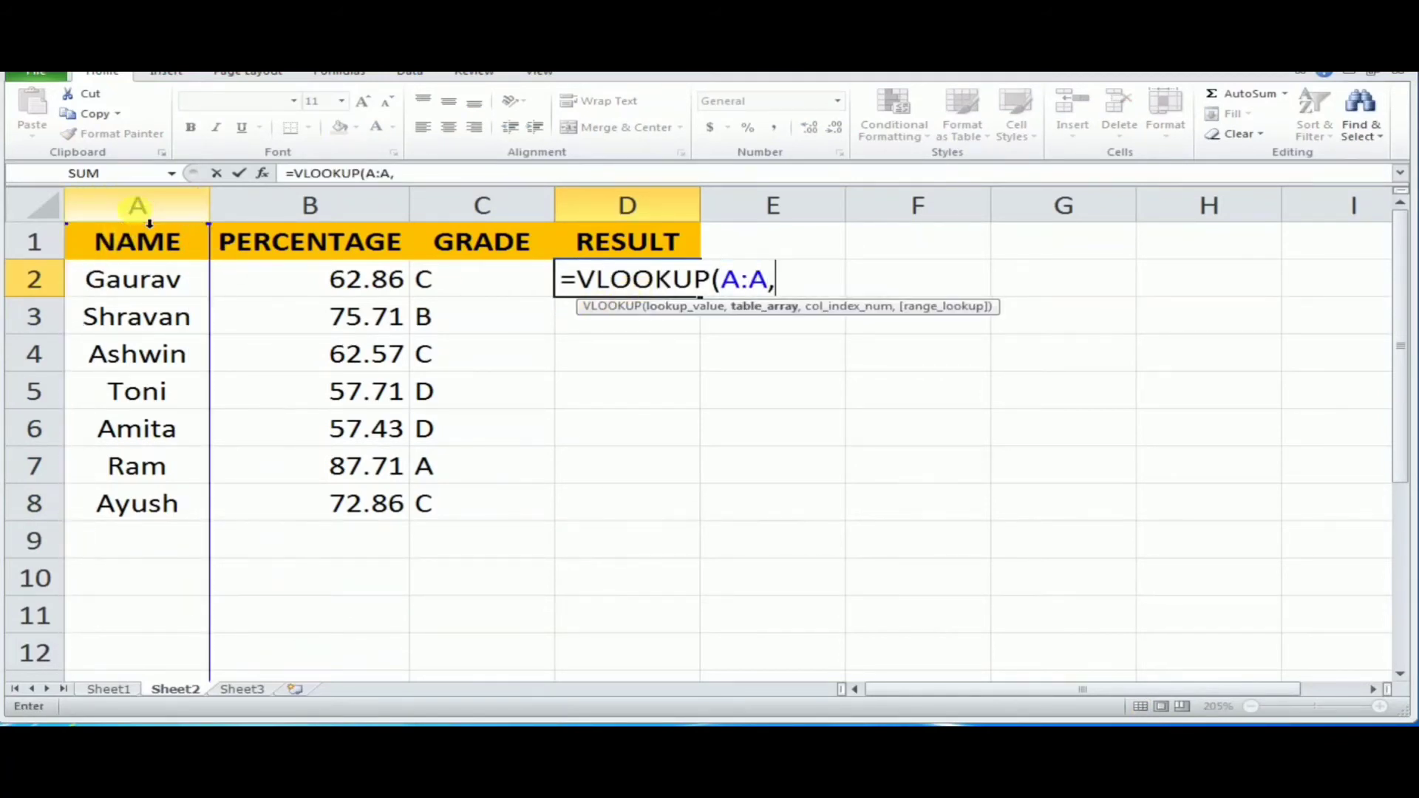
pyautogui.click(111, 688)
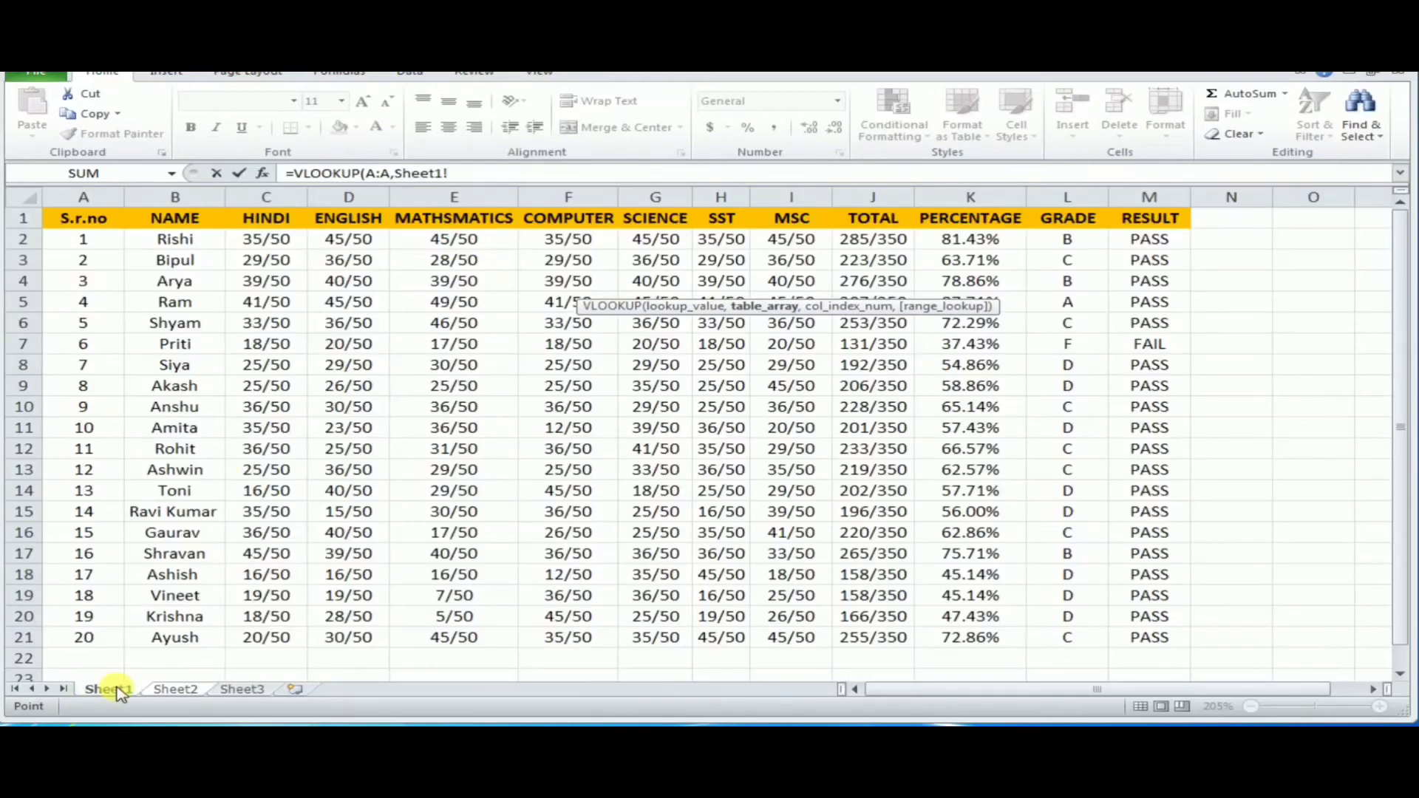
pyautogui.moveTo(175, 199); pyautogui.dragTo(1171, 198)
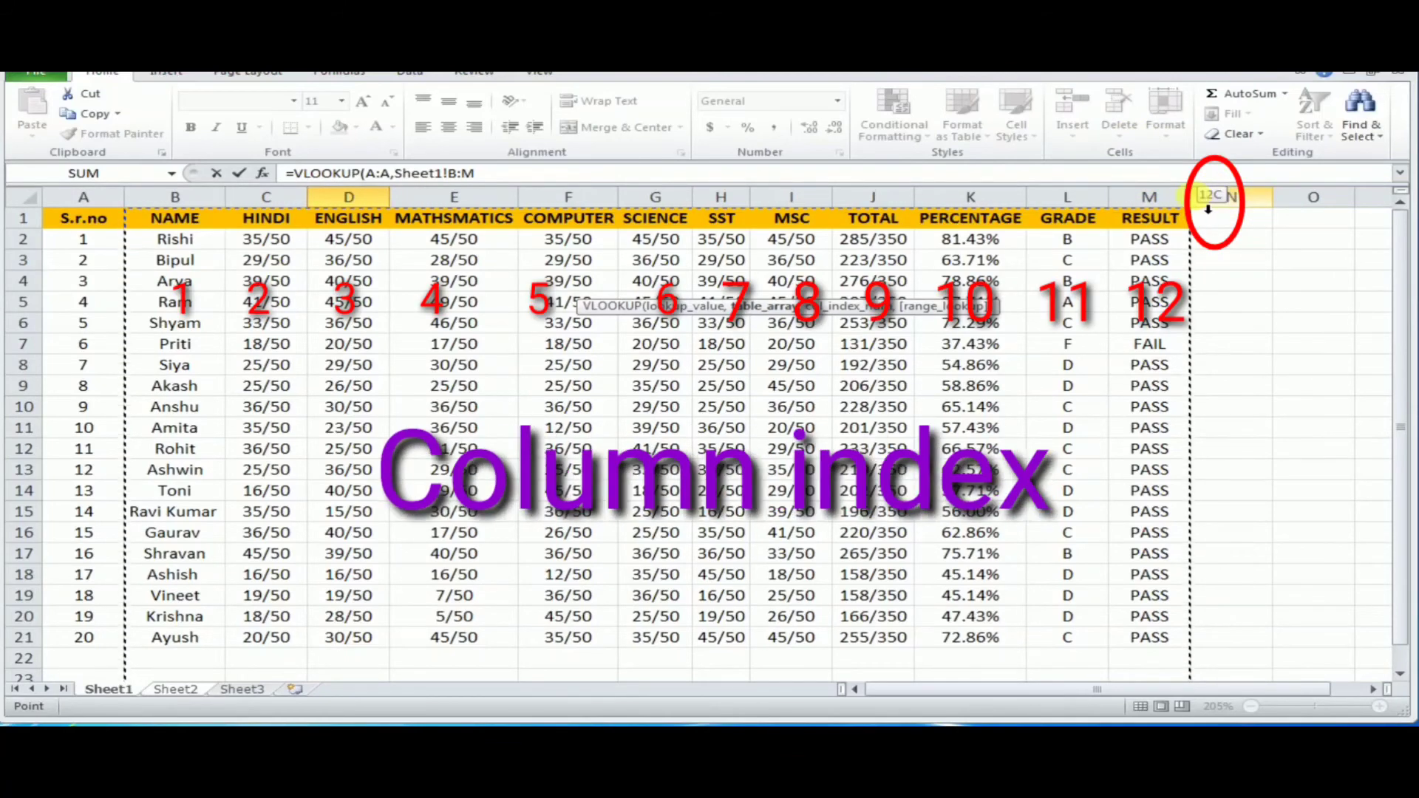
pyautogui.write(',')
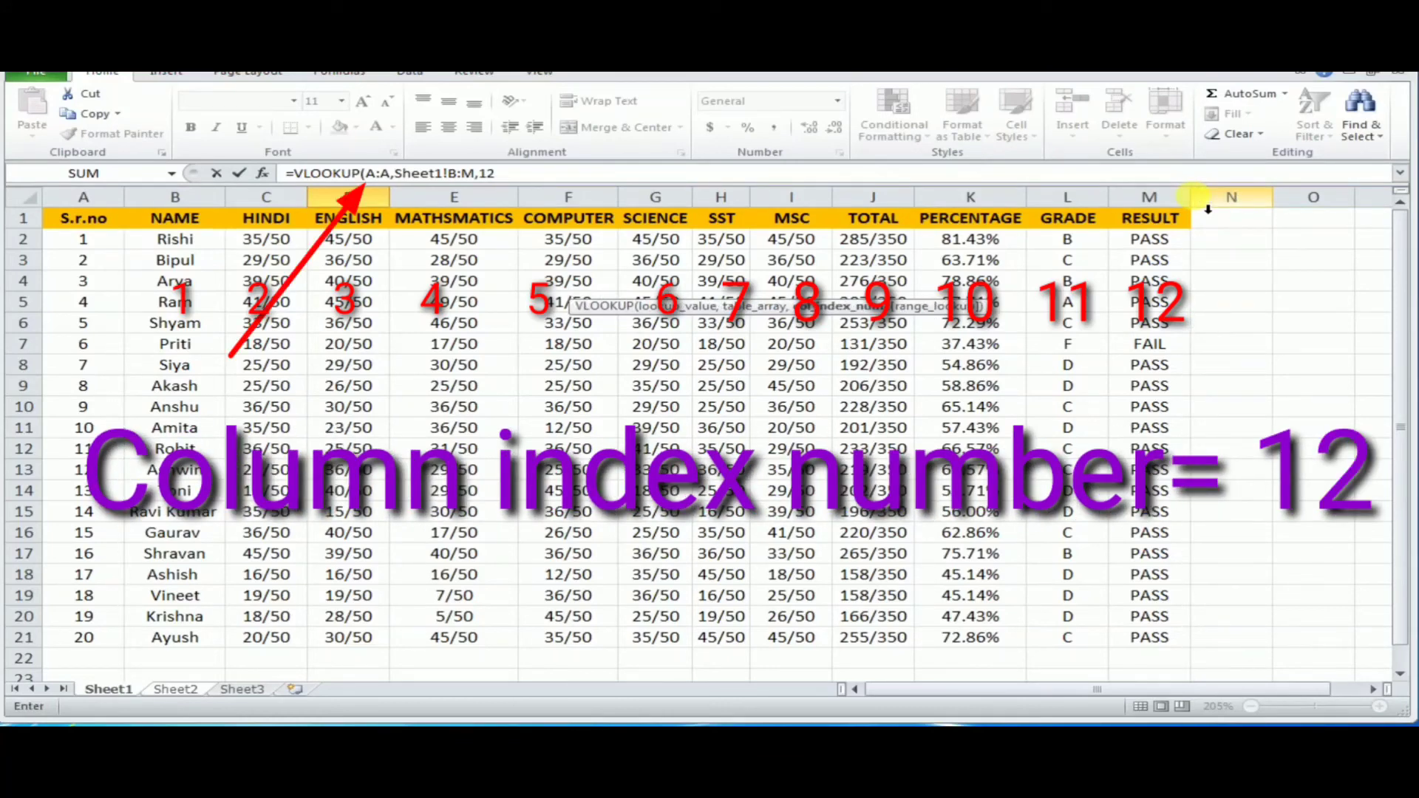
# Complete the result VLOOKUP with column index 12 and range lookup 0, and enter it in D2
pyautogui.write('12')
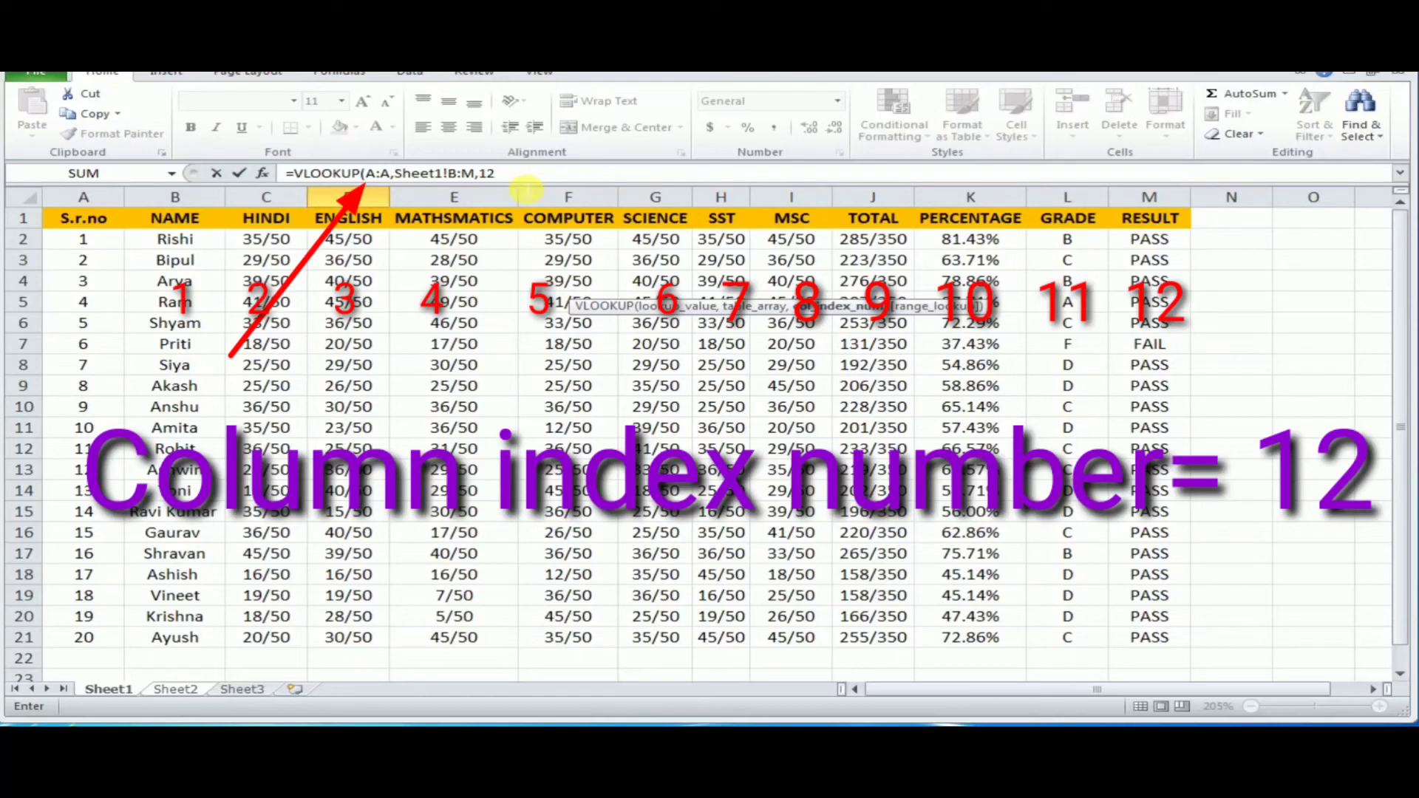
pyautogui.write(',0')
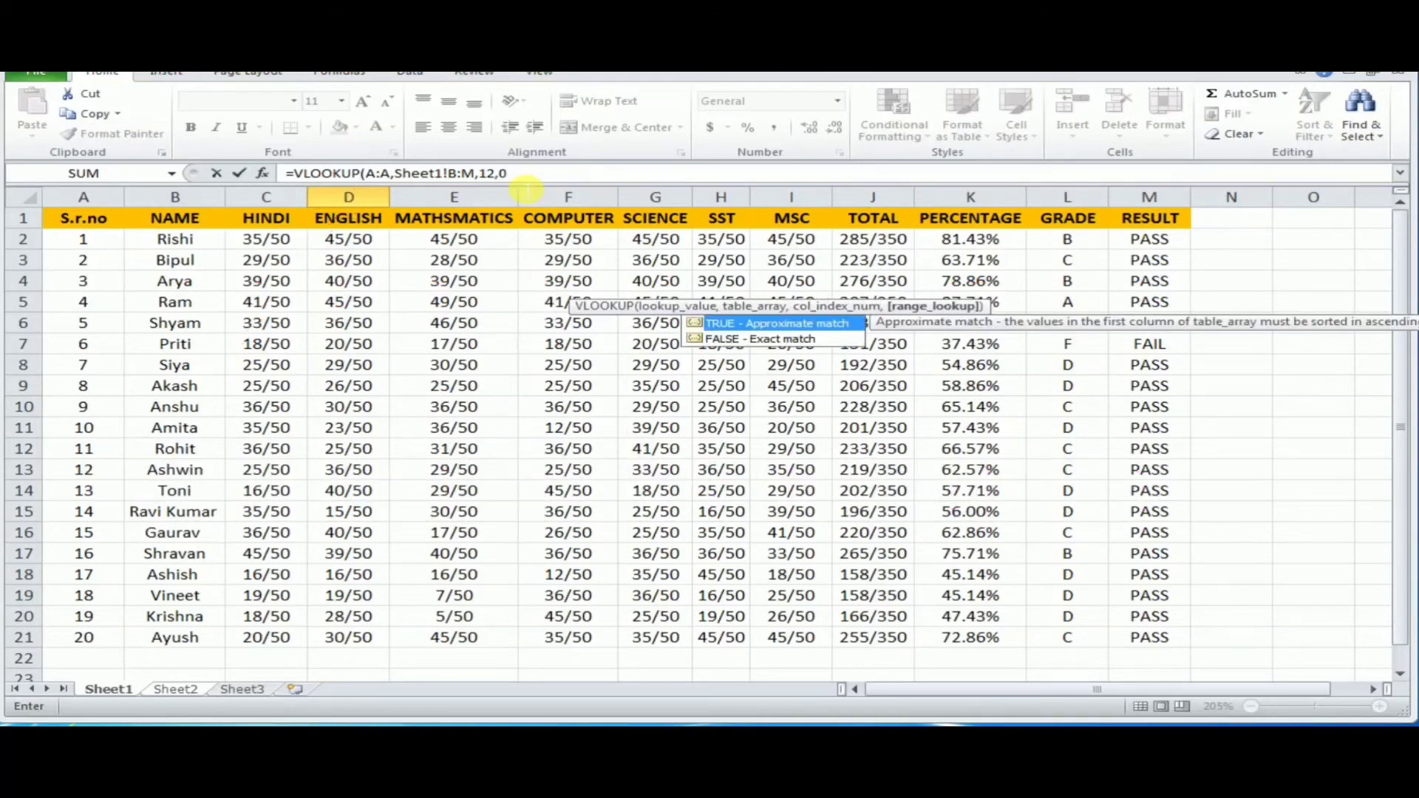
pyautogui.write(')')
pyautogui.press('Return')
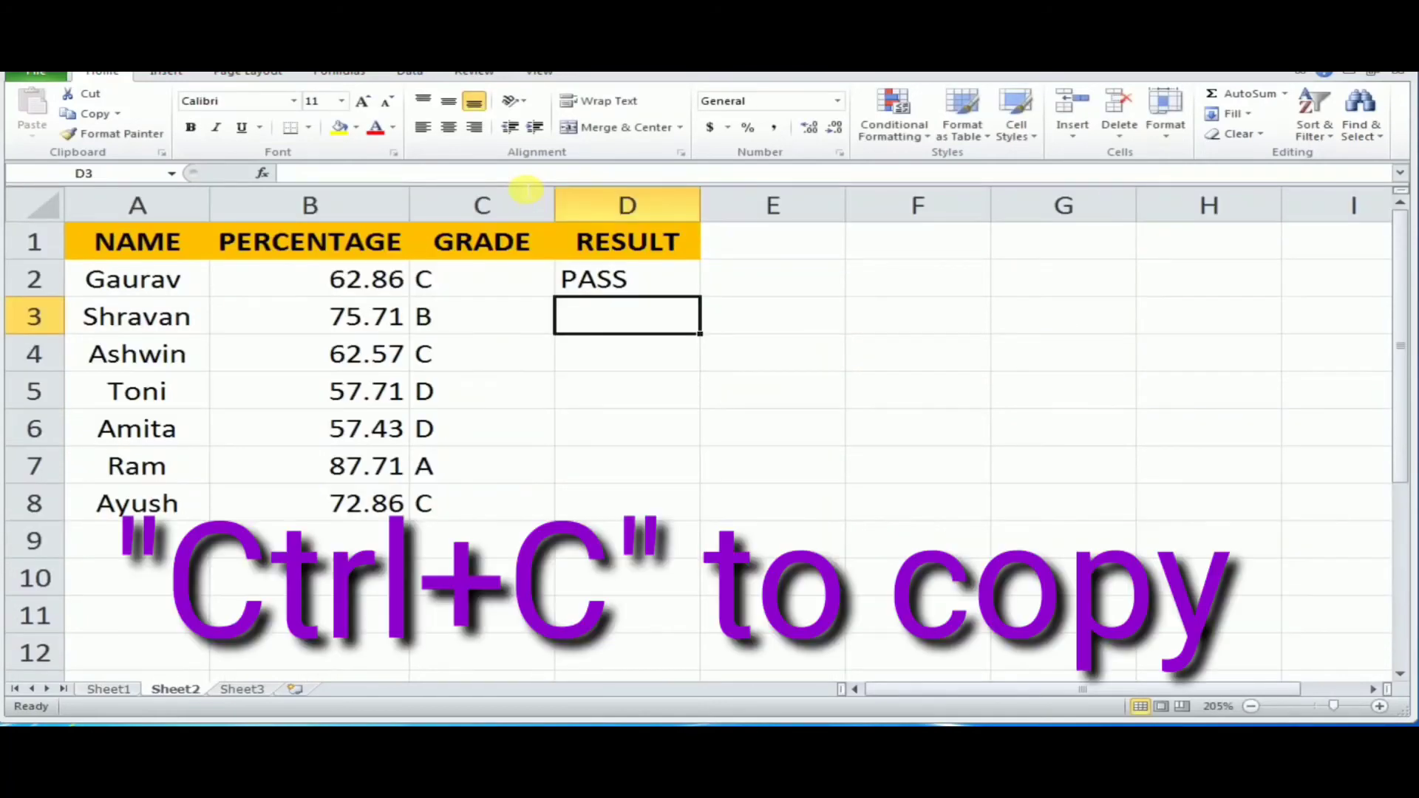
# Copy the result formula from D2 down through D8
pyautogui.press('Down')
pyautogui.hotkey('shift', 'Down')
pyautogui.hotkey('shift', 'Down')
pyautogui.hotkey('shift', 'Down')
pyautogui.hotkey('shift', 'Down')
pyautogui.hotkey('shift', 'Down')
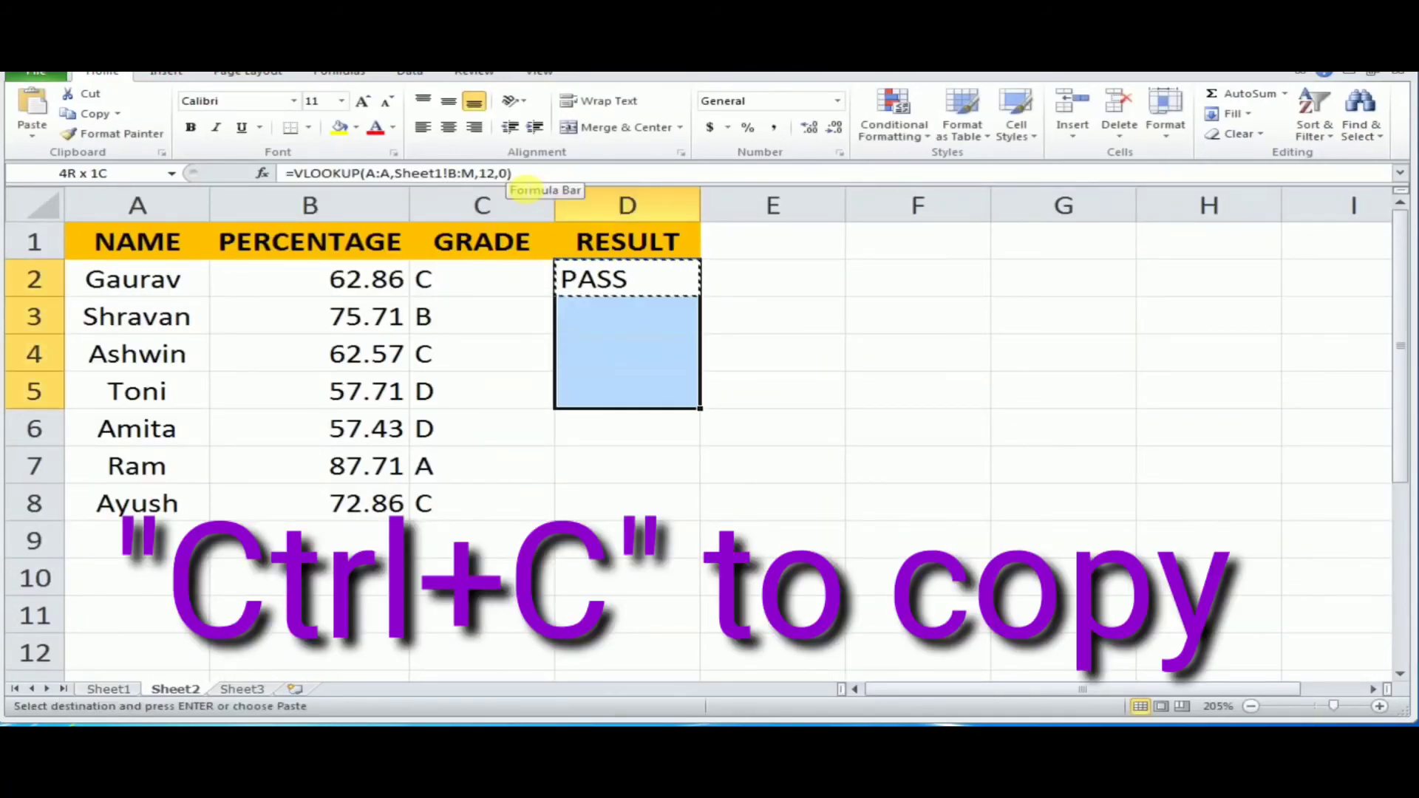
pyautogui.hotkey('ctrl', 'v')
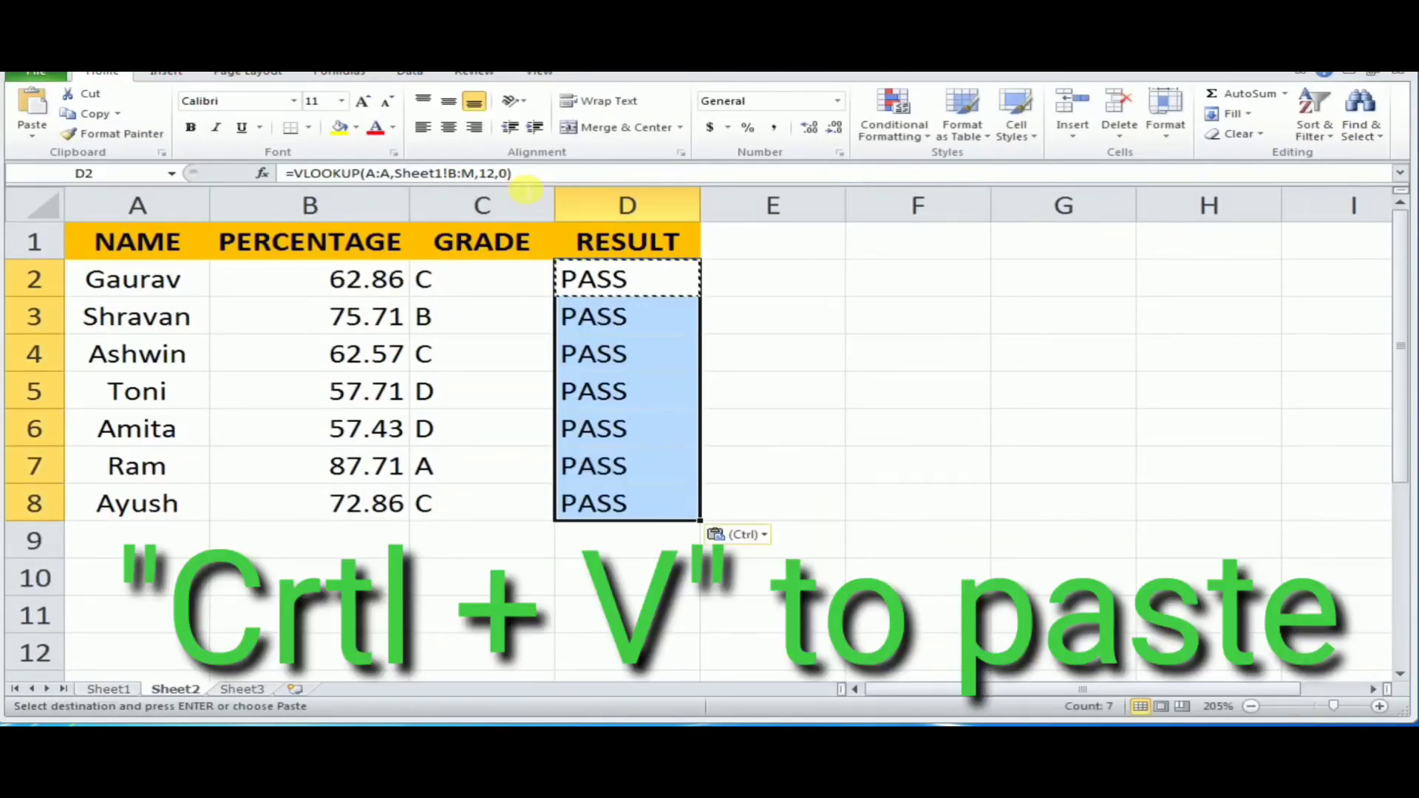
# Check the looked-up percentages, grades and results on Sheet2 against the student rows in the Sheet1 marks table
pyautogui.click(390, 319)
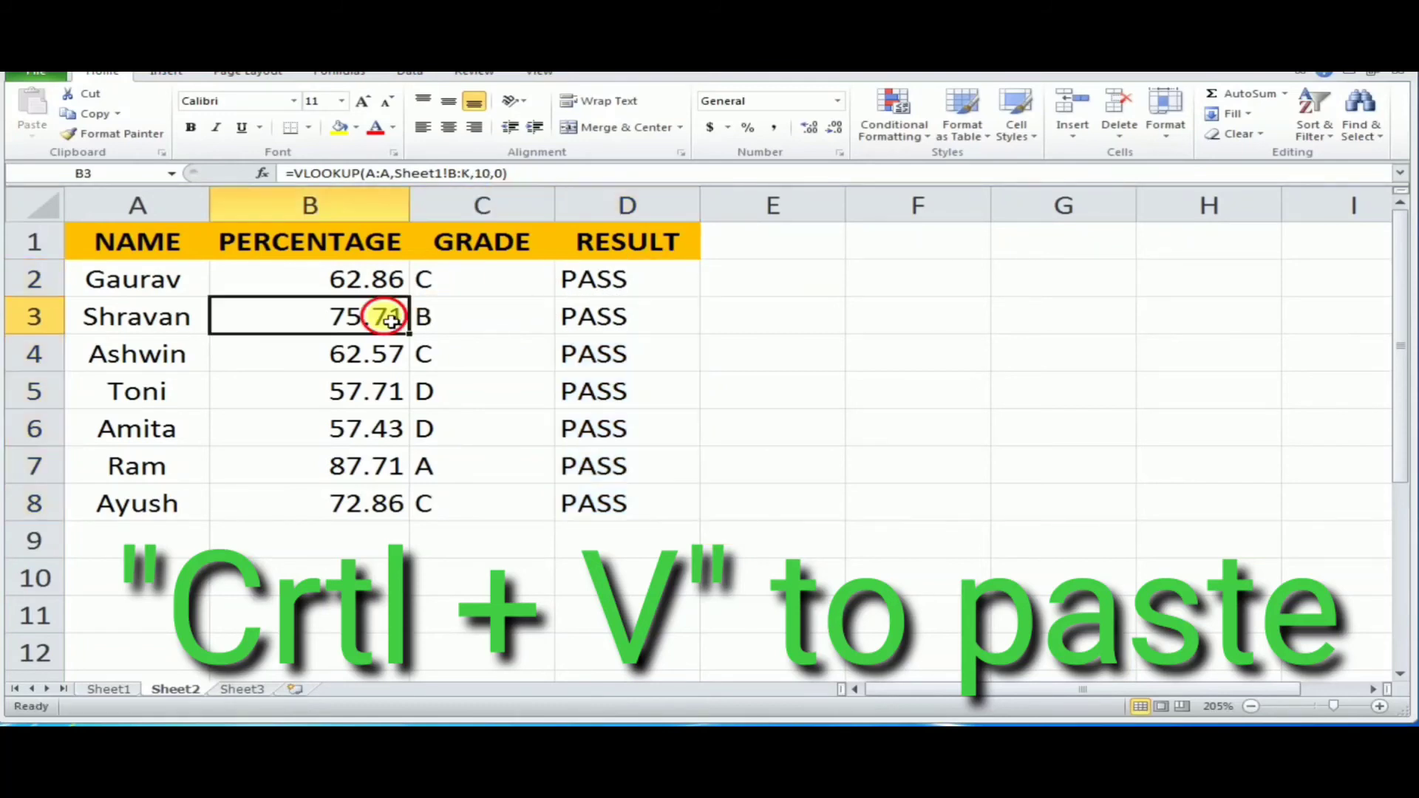
pyautogui.click(427, 275)
pyautogui.click(576, 278)
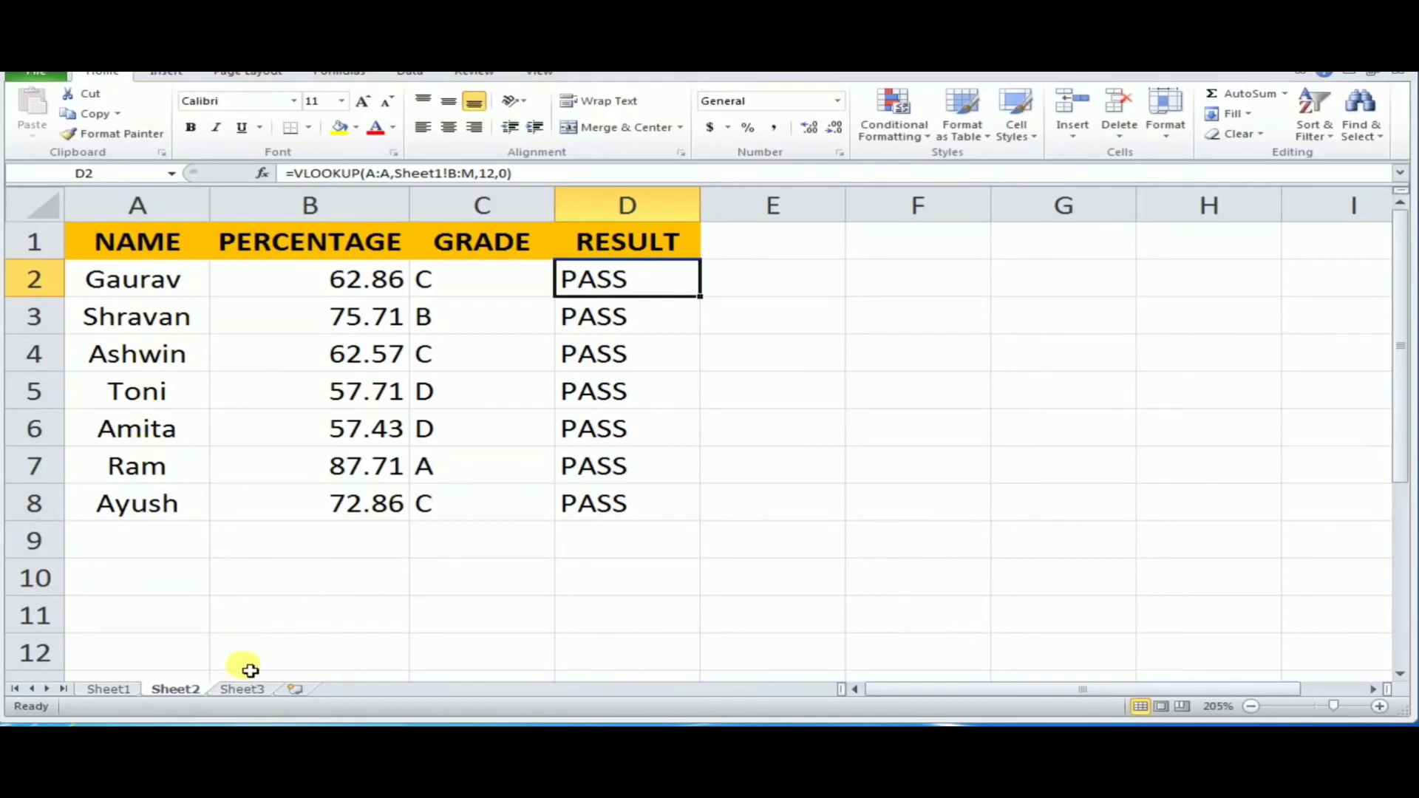
pyautogui.click(130, 690)
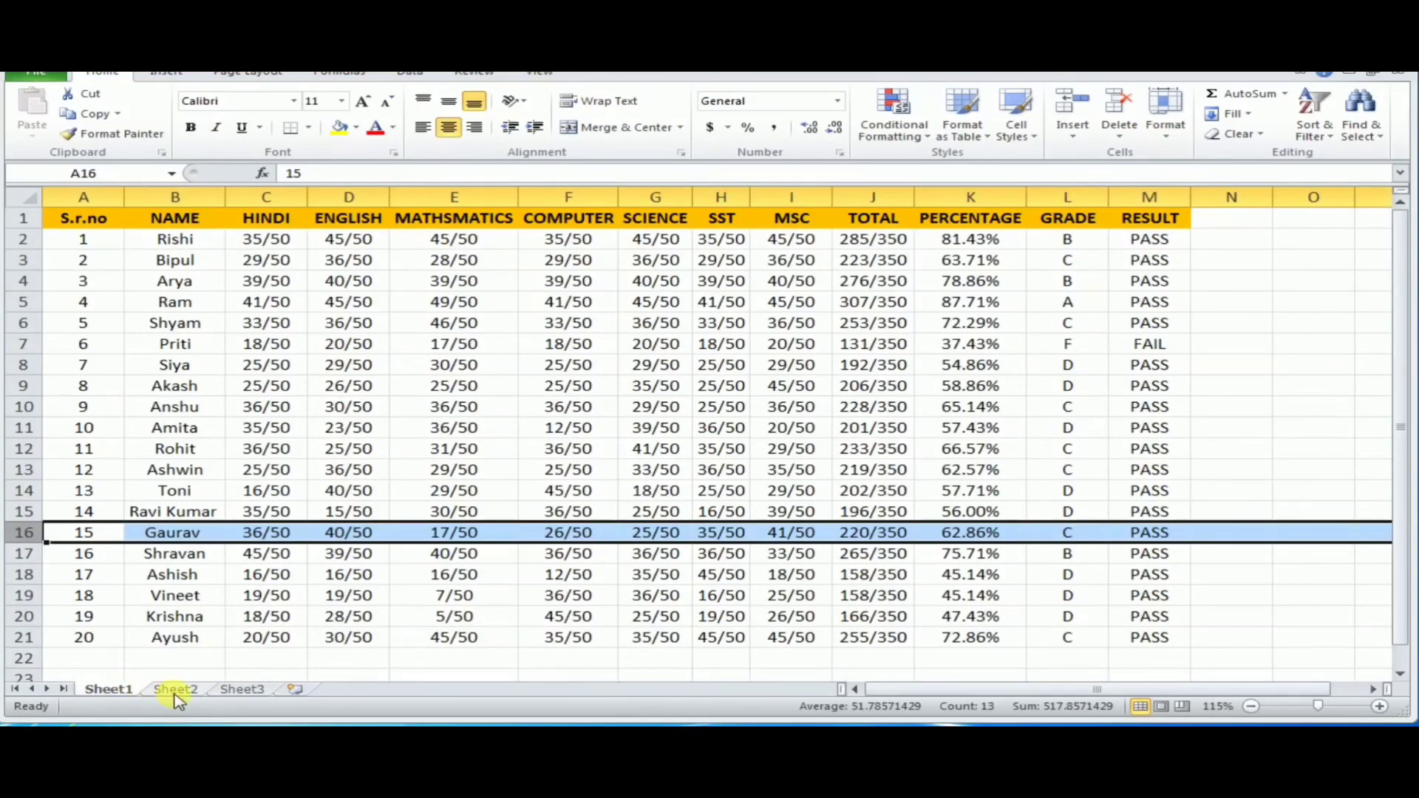
pyautogui.click(176, 695)
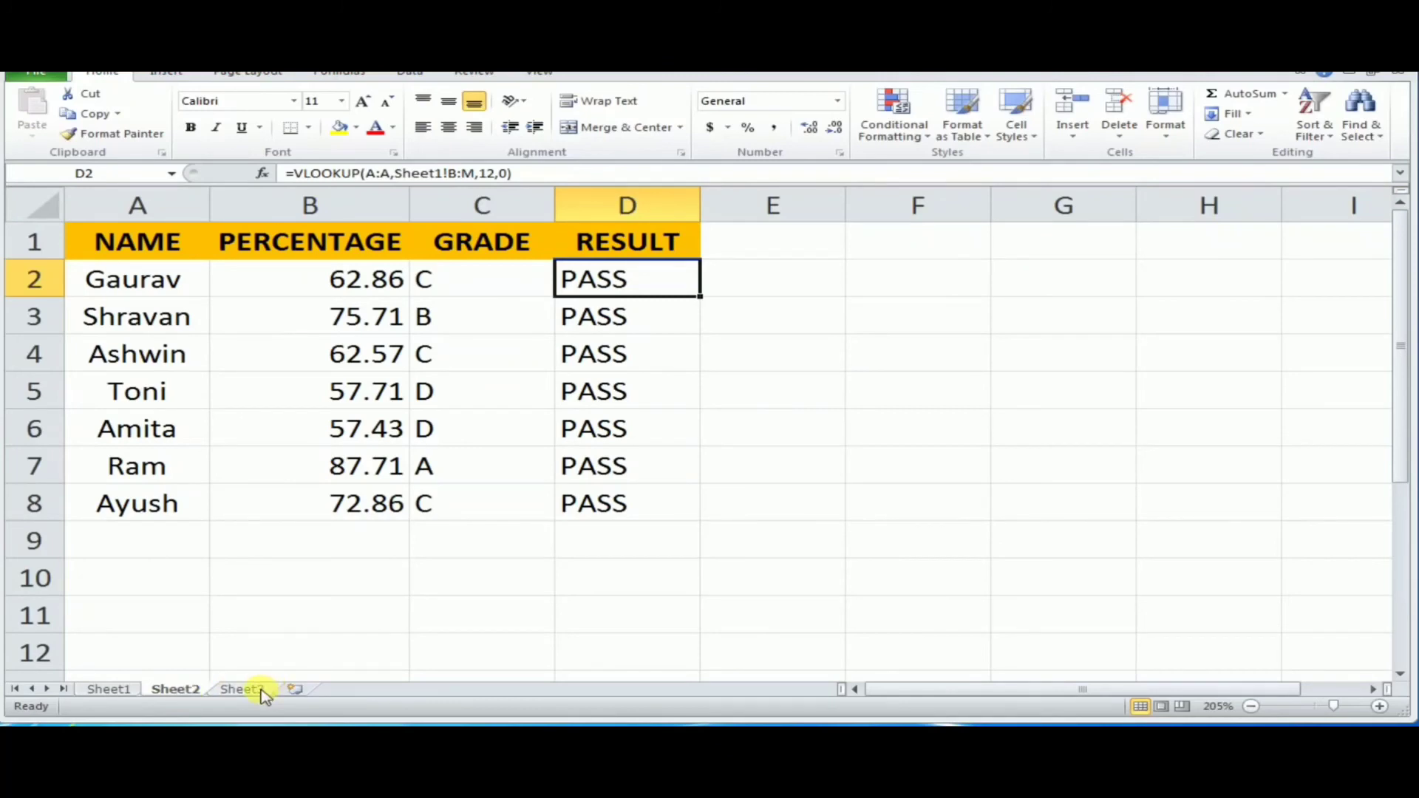
pyautogui.click(266, 591)
pyautogui.click(319, 466)
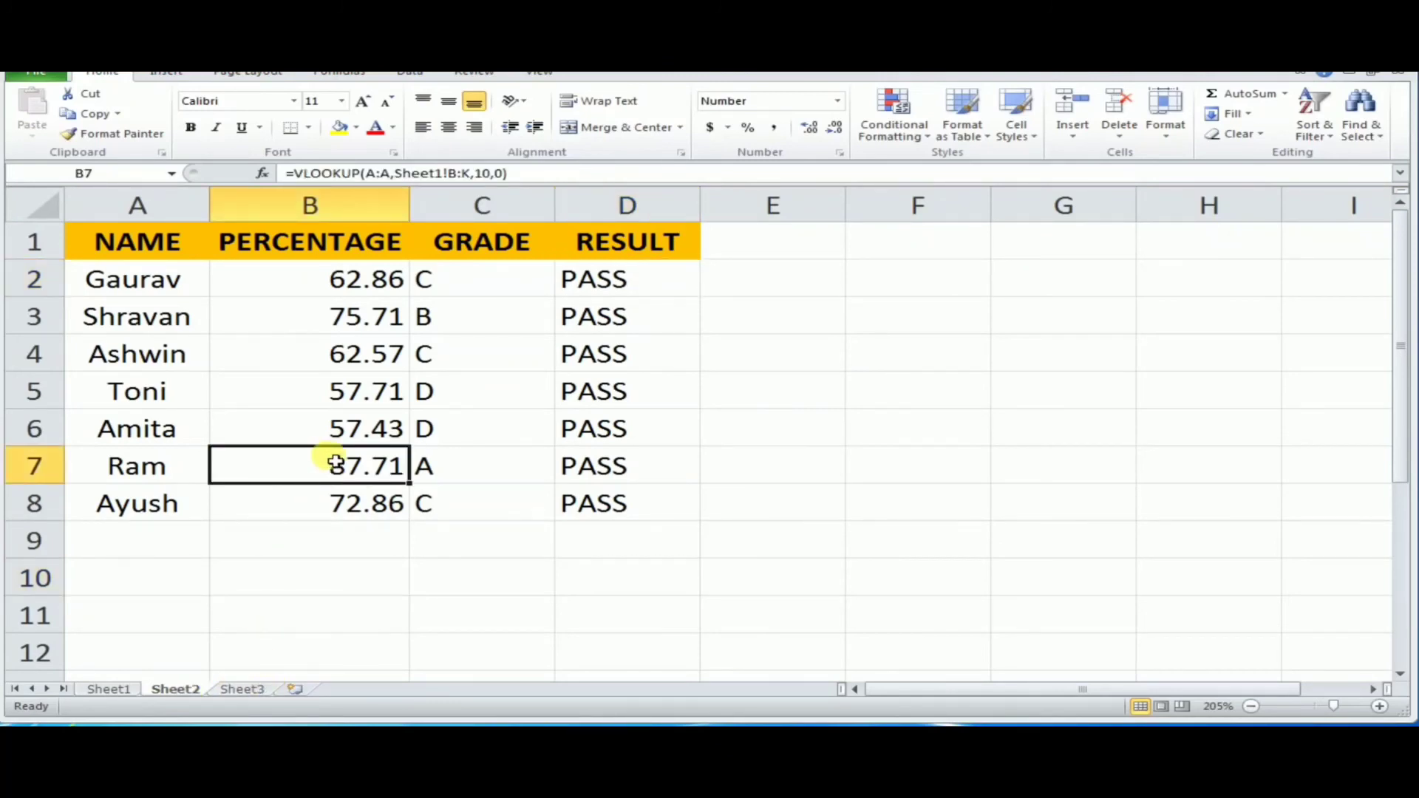